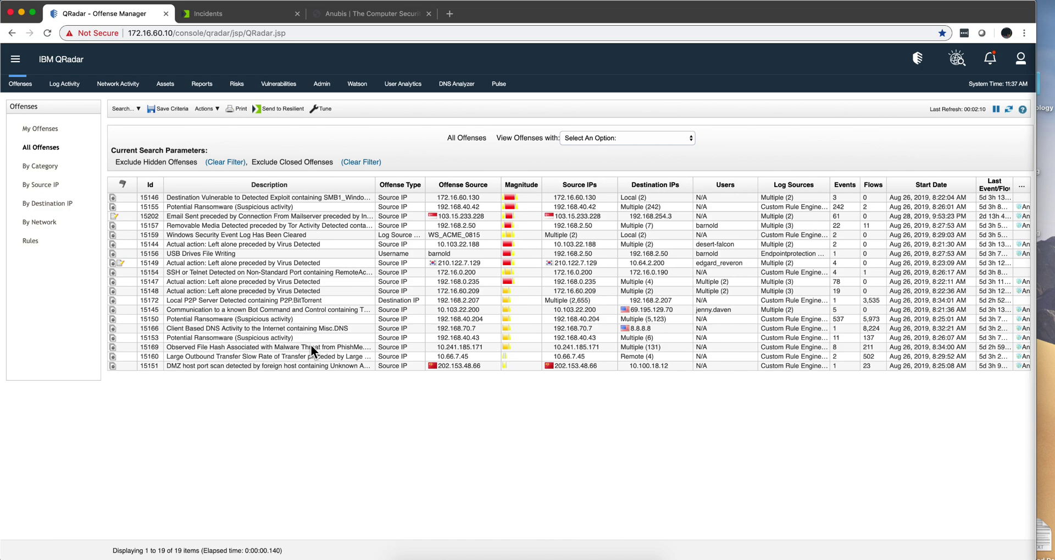
- Open the summary of Email Sent phishing offense 15202 from All Offenses
double_click(223, 215)
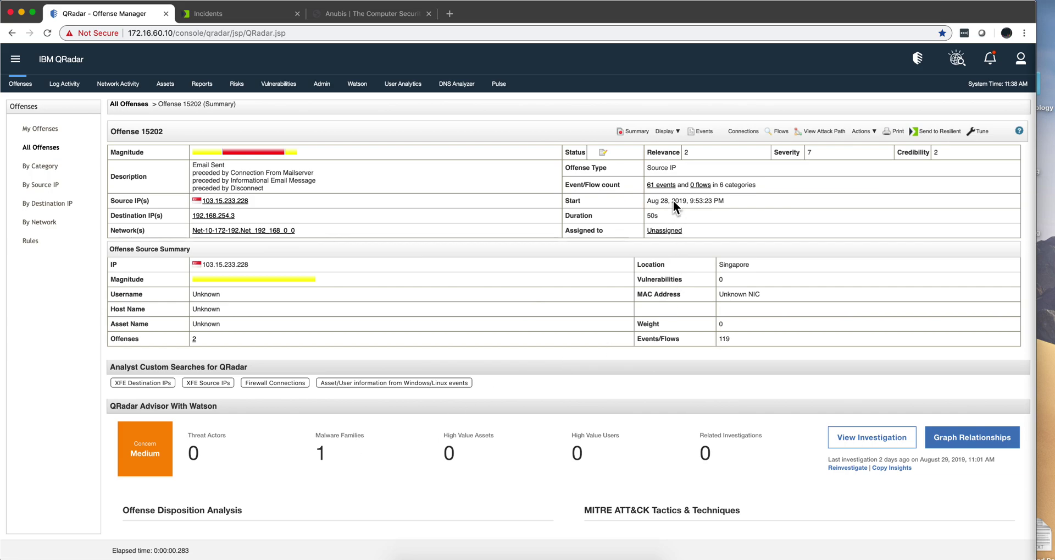
- List the offense's 61 events, inspect the first Email Sent event's details, then close the window
left_click(662, 186)
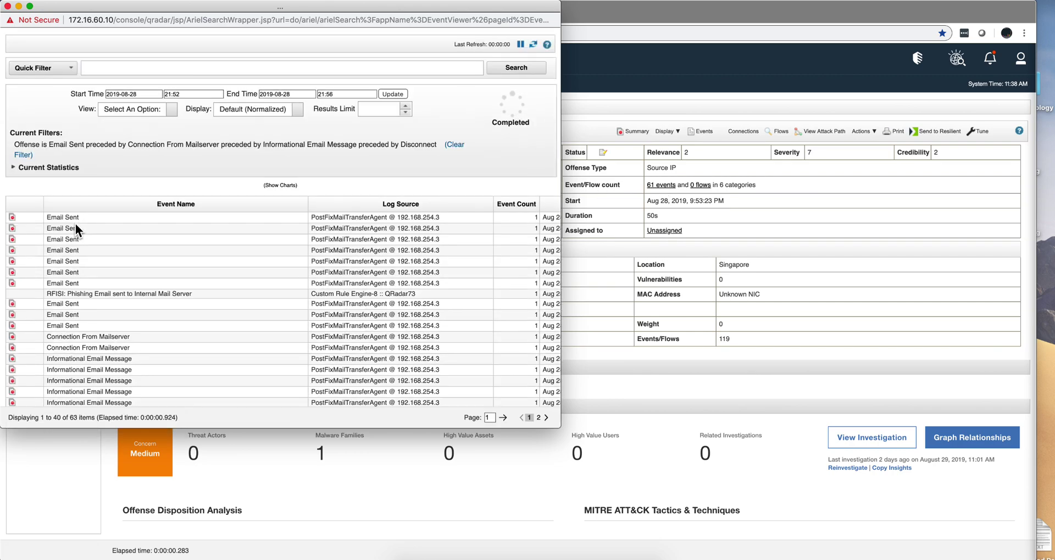
double_click(75, 217)
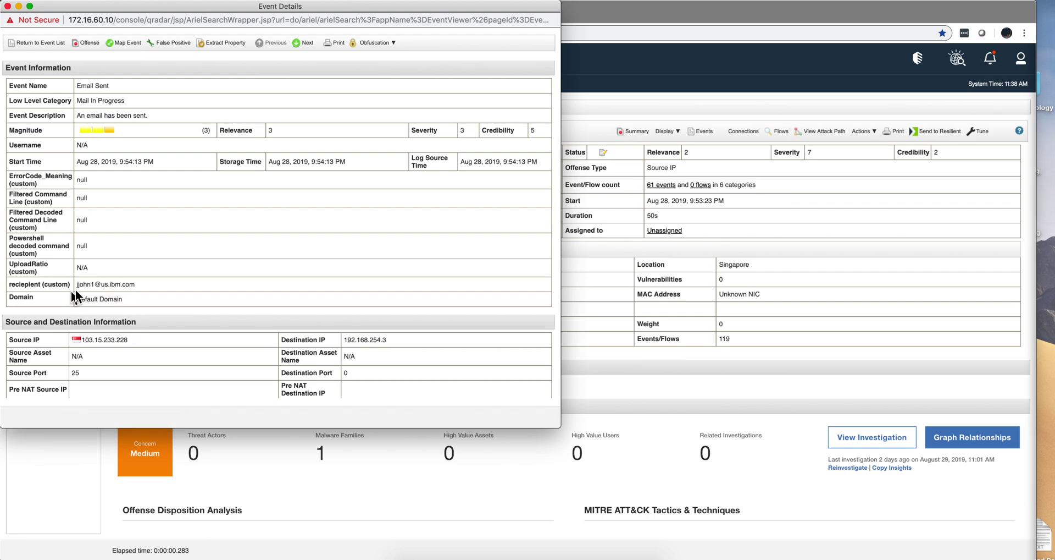
left_click(7, 6)
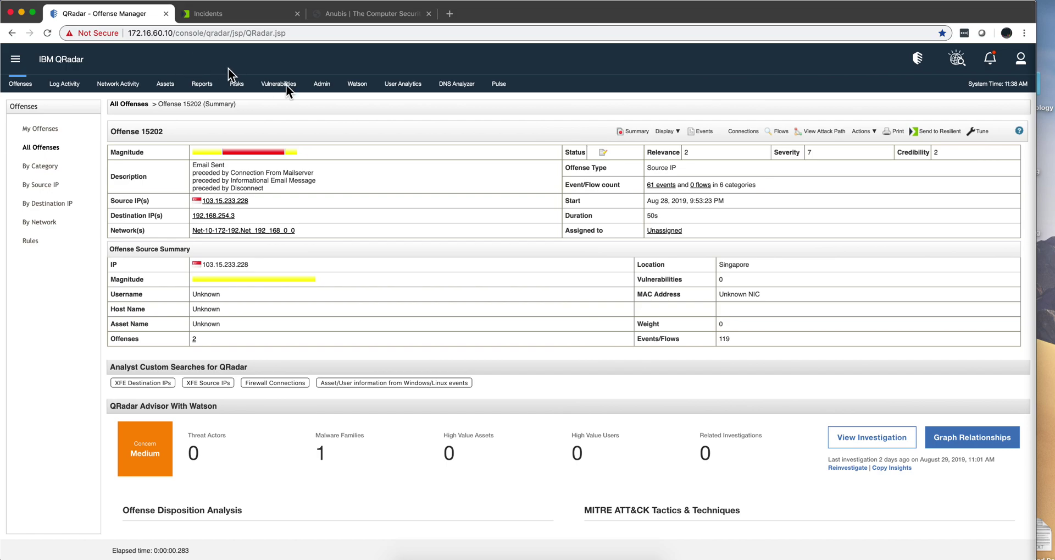
- Send offense 15202 to Resilient as a new incident using the Phishing template
left_click(939, 132)
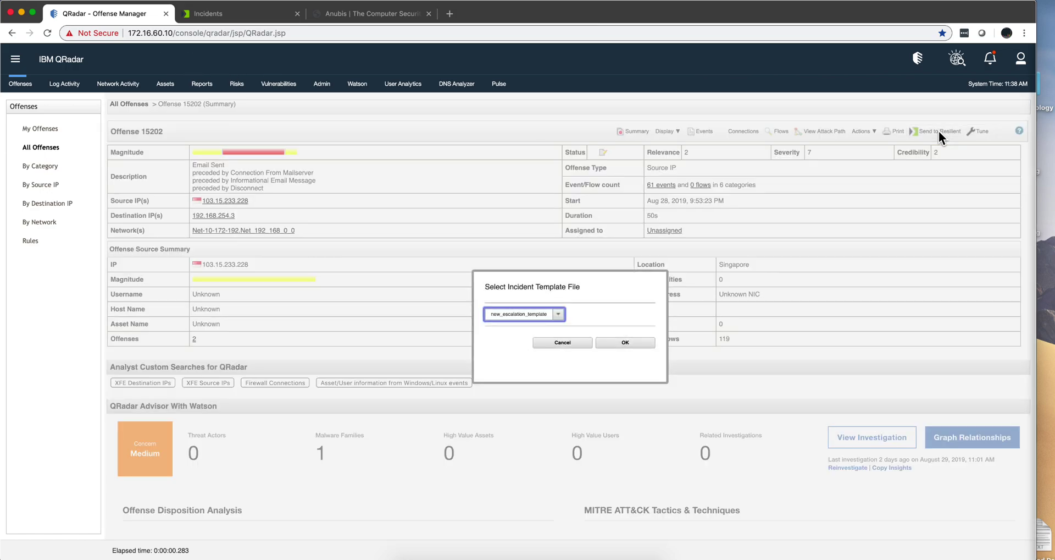
left_click(561, 315)
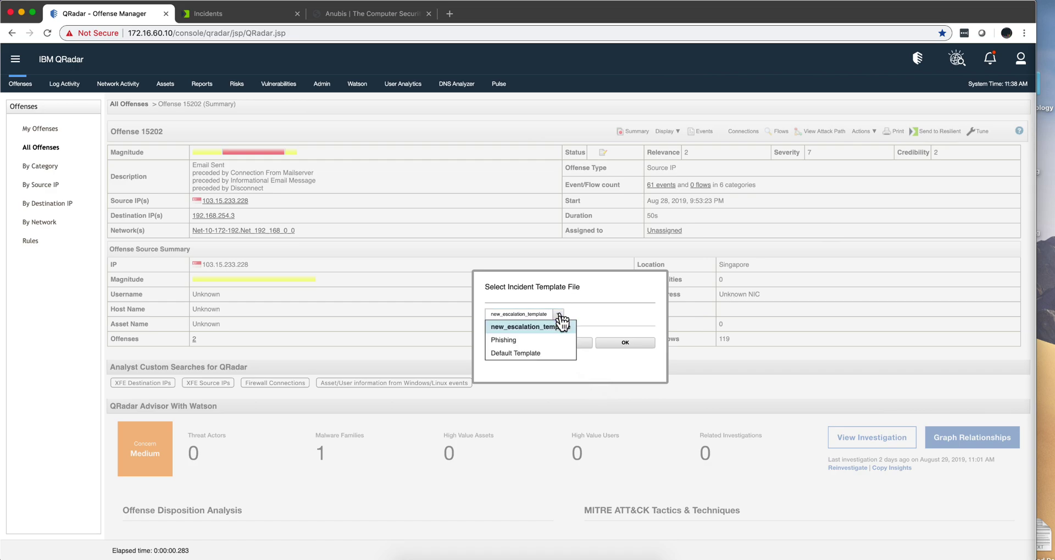
left_click(506, 340)
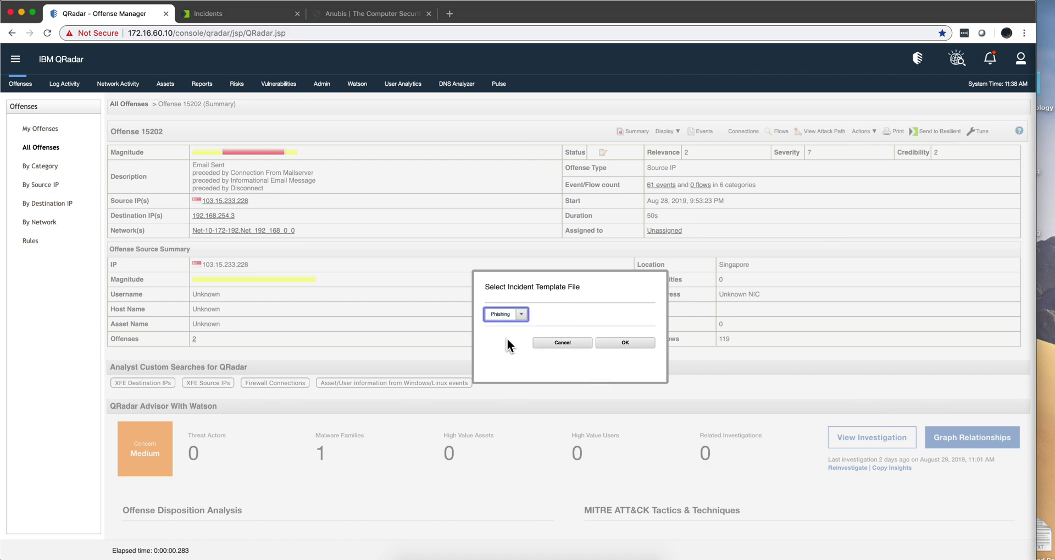
left_click(615, 345)
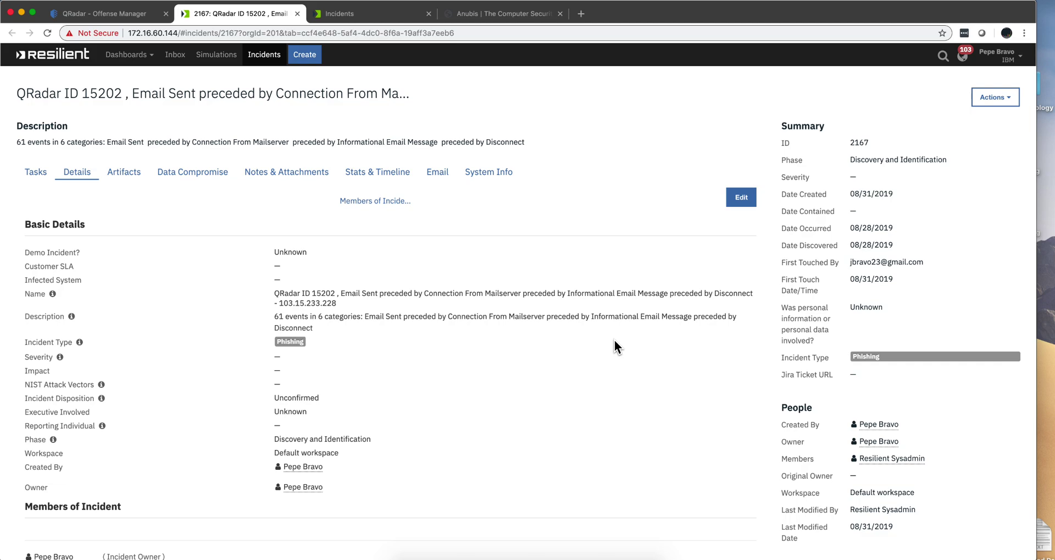
- Show incident 2167's task list, starting at 12% complete
left_click(35, 173)
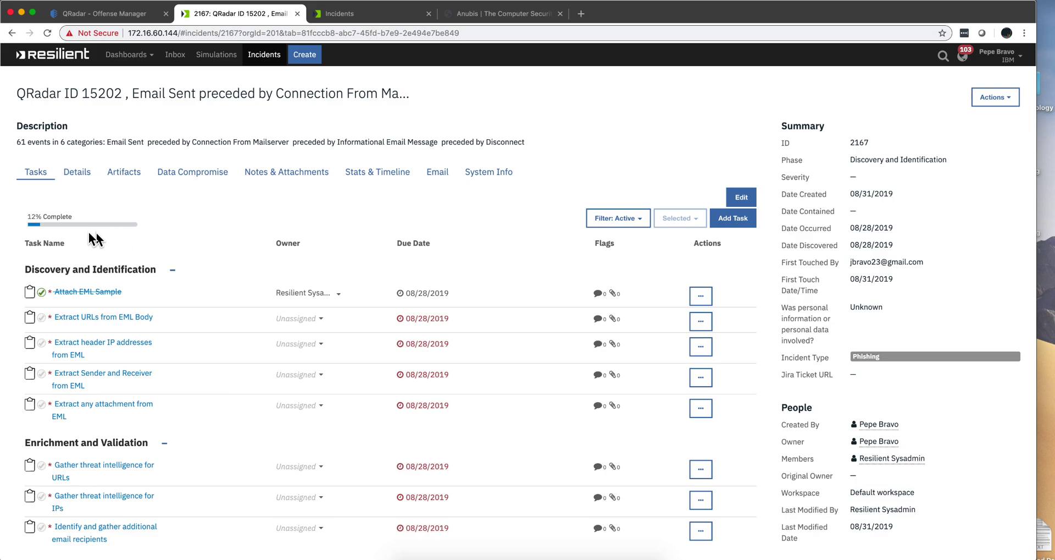
mouse_move(106, 297)
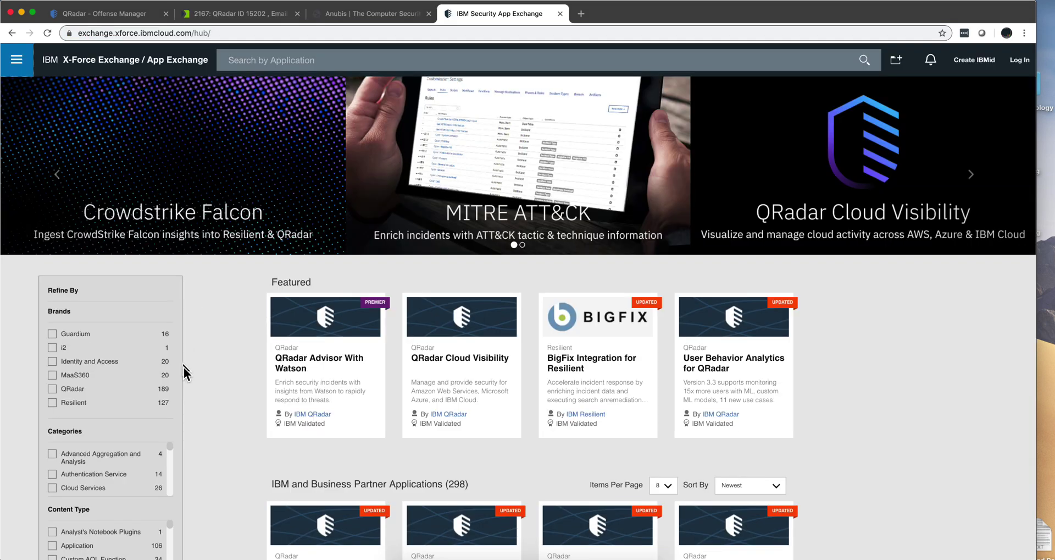
- Filter App Exchange to Resilient apps, search 'exchange', and view the Microsoft Exchange for IBM Resilient page
left_click(52, 403)
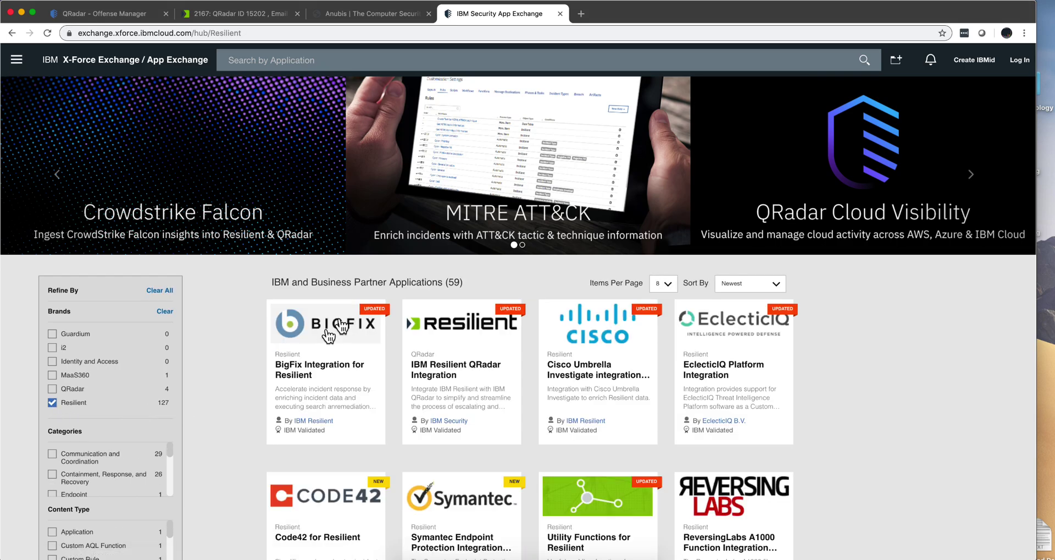
left_click(321, 60)
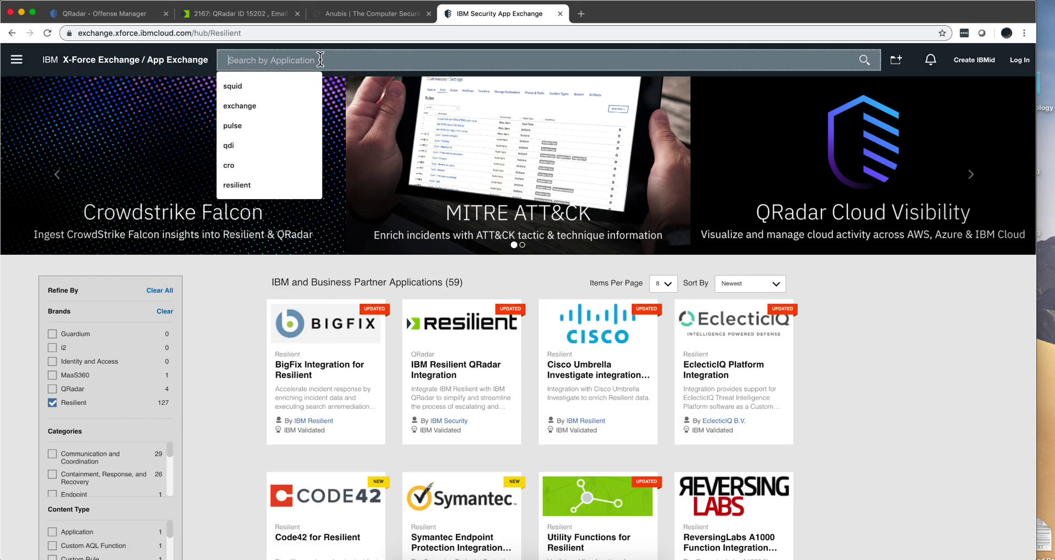
type("exchange")
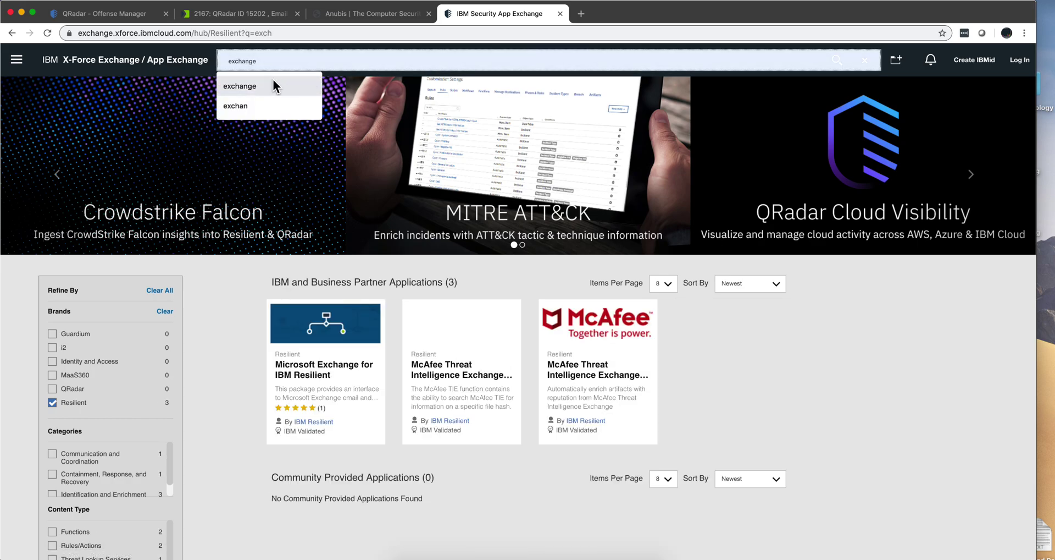
left_click(272, 86)
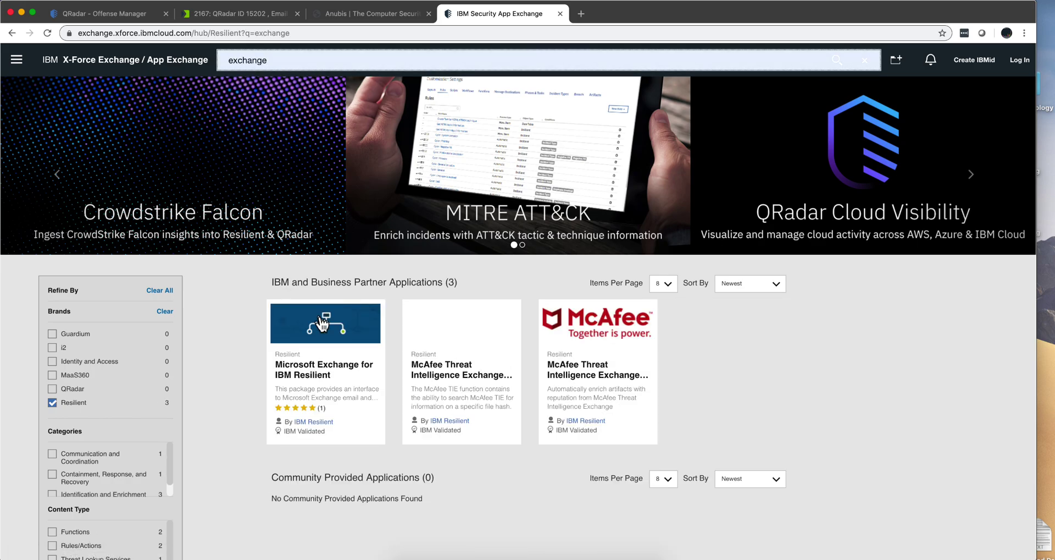
left_click(324, 352)
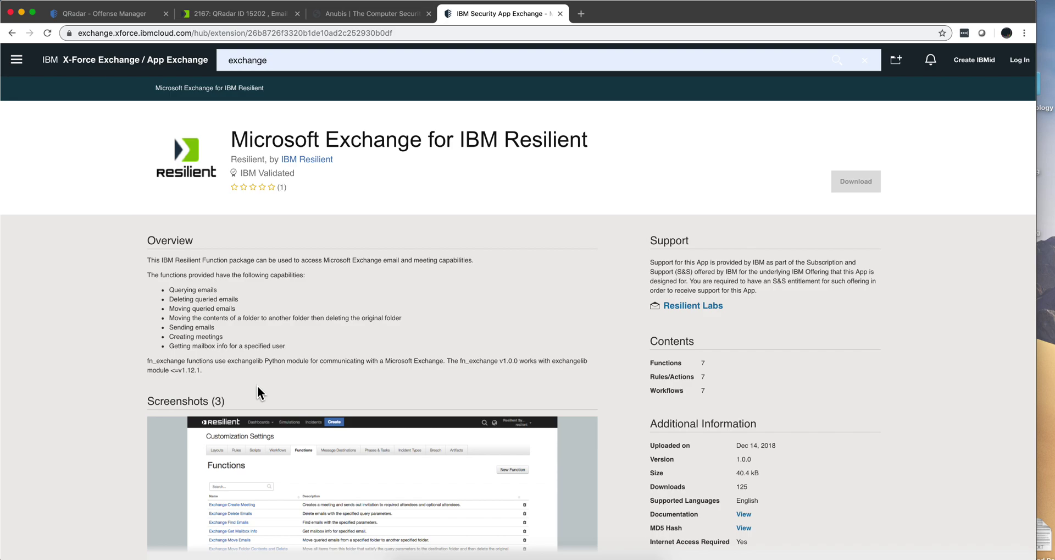
left_click(242, 14)
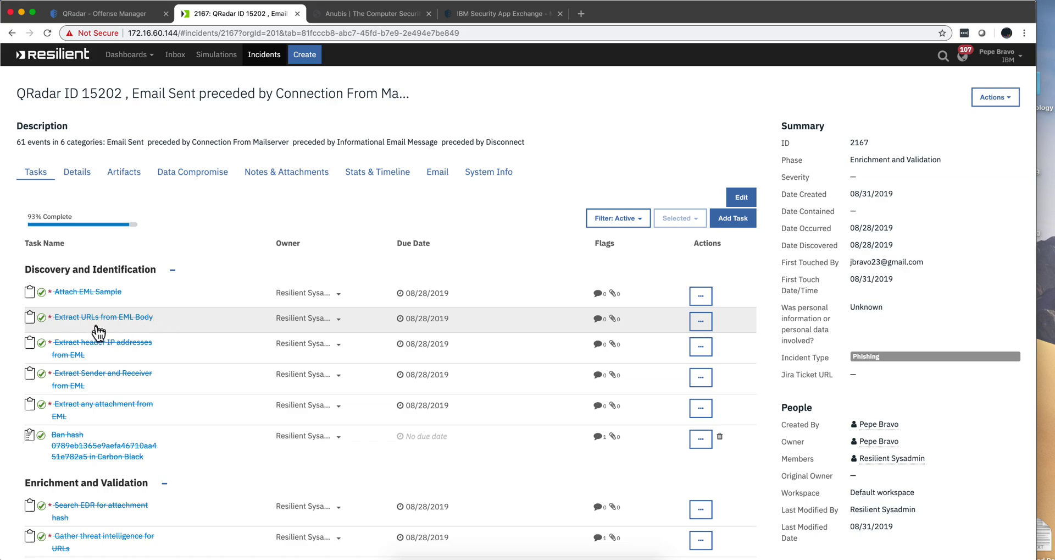
mouse_move(116, 331)
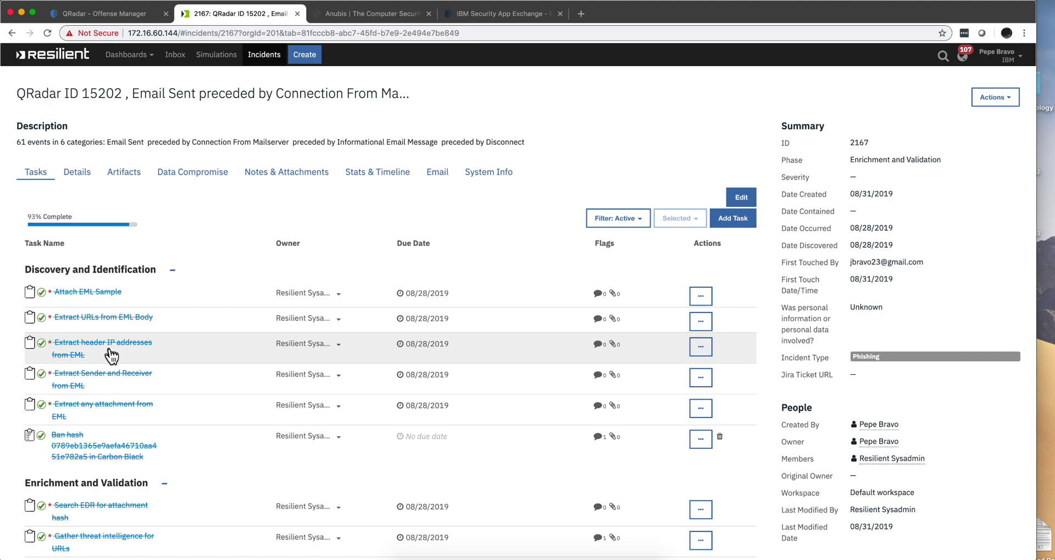
mouse_move(95, 355)
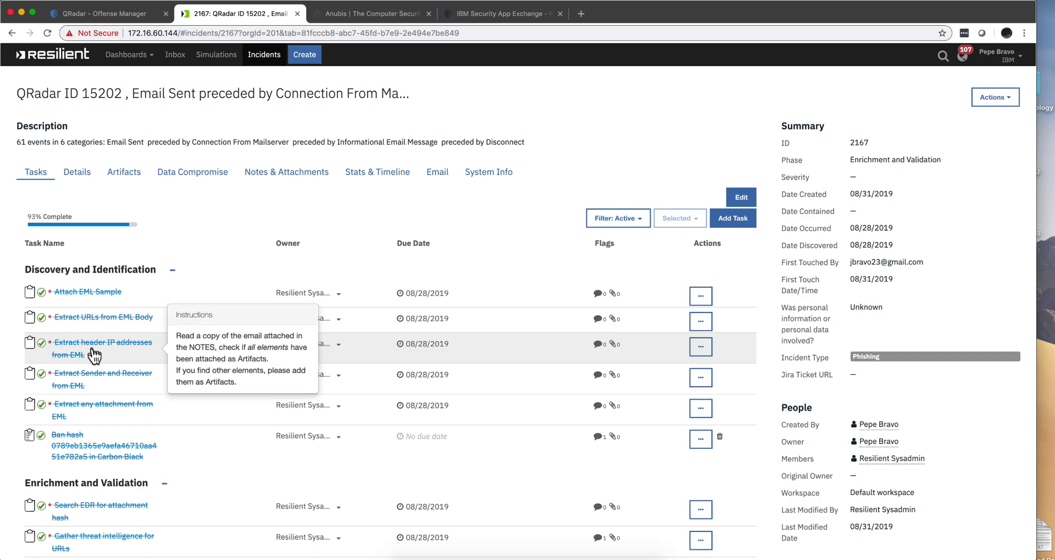
mouse_move(100, 388)
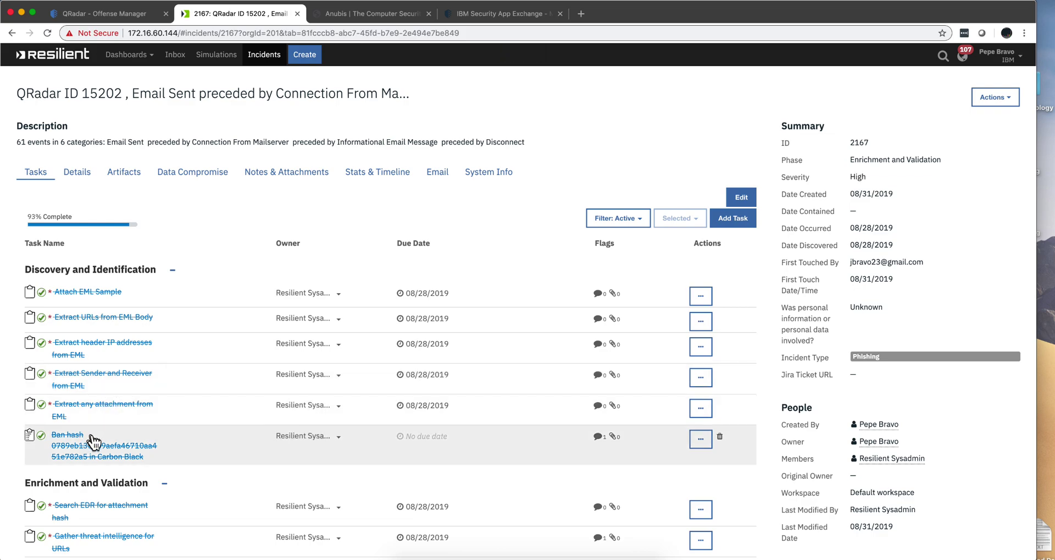
mouse_move(94, 454)
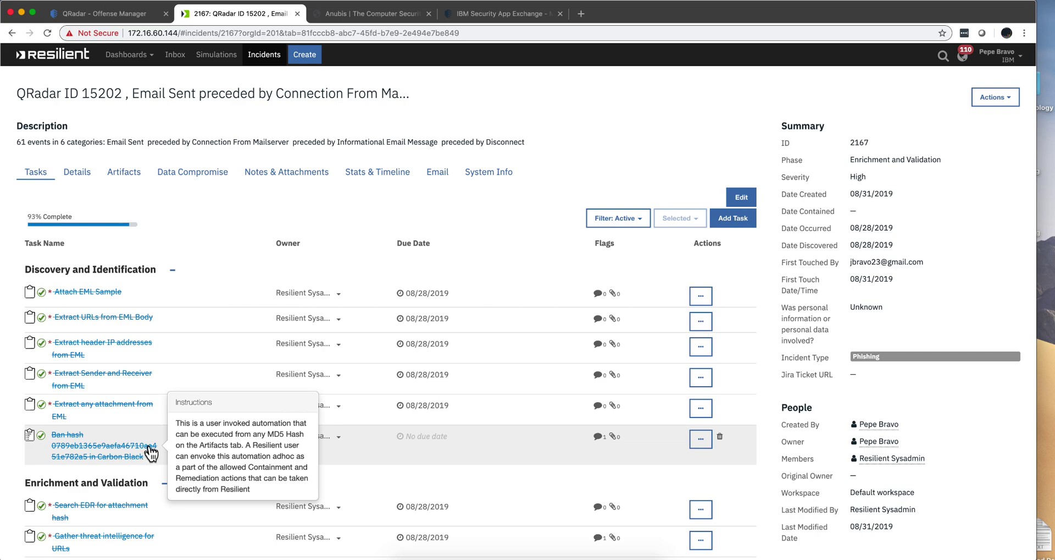
- Review the tasks at 93% complete, with only Validate system is infected still open
scroll(145, 450, "down", 5)
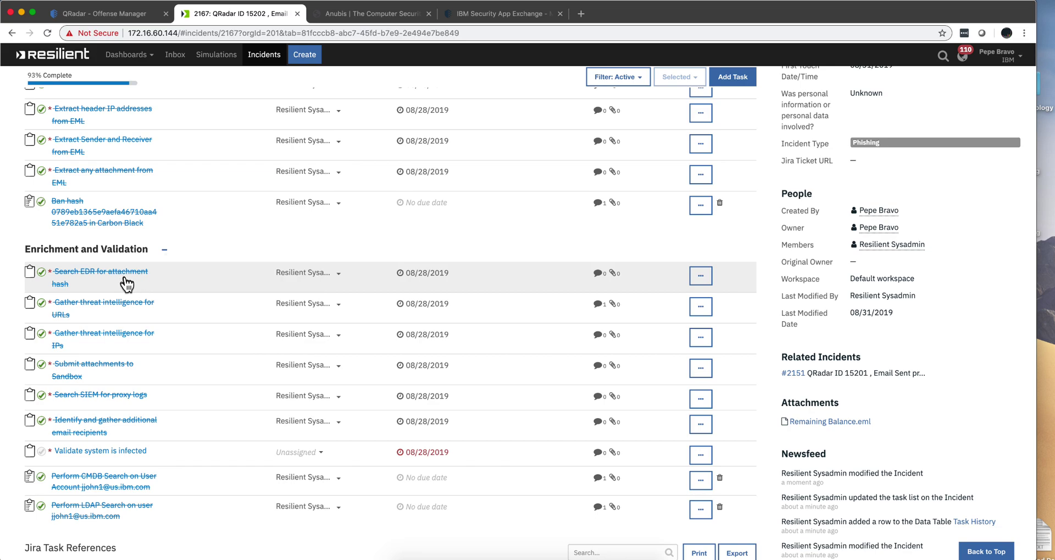
mouse_move(109, 231)
mouse_move(123, 308)
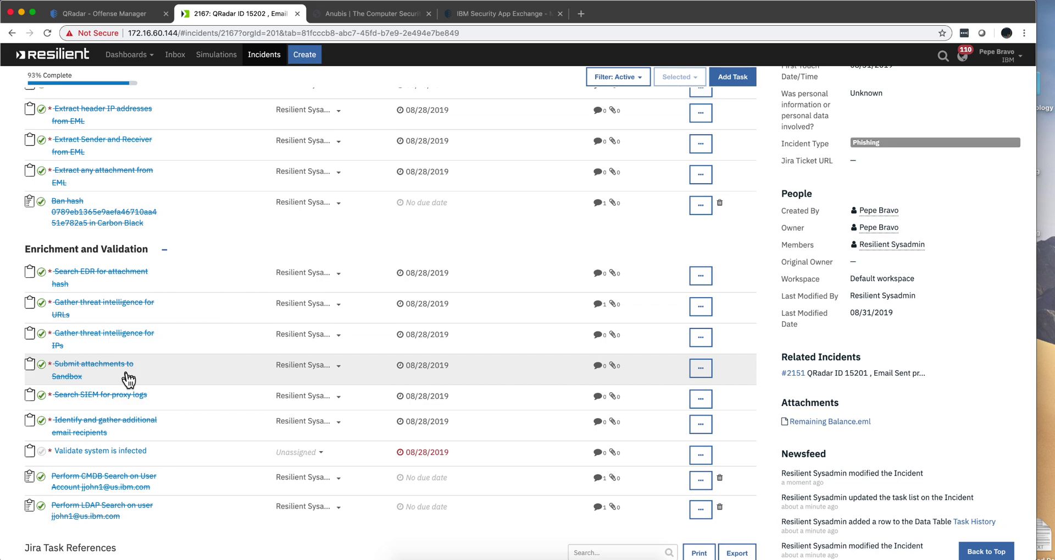
mouse_move(146, 407)
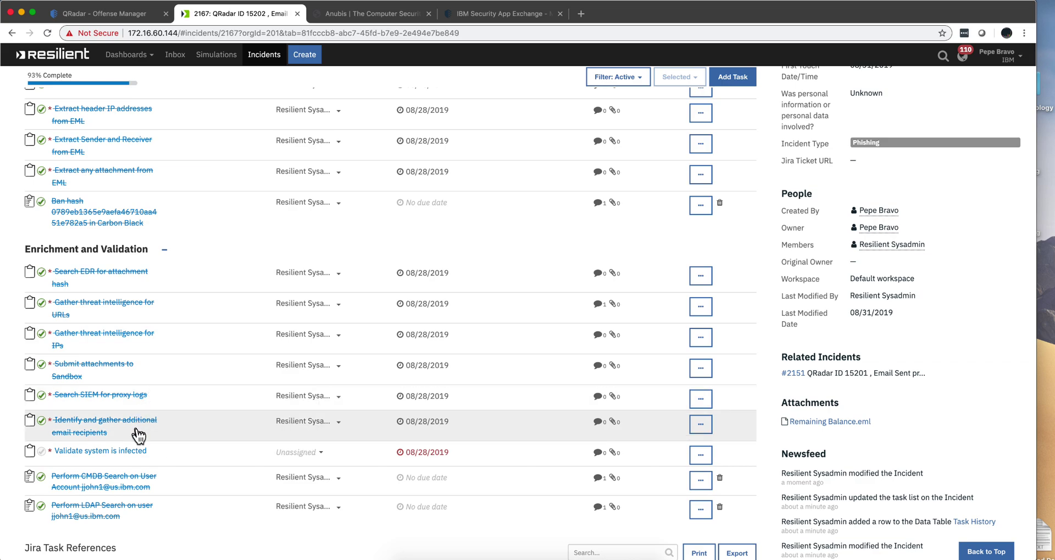
mouse_move(127, 461)
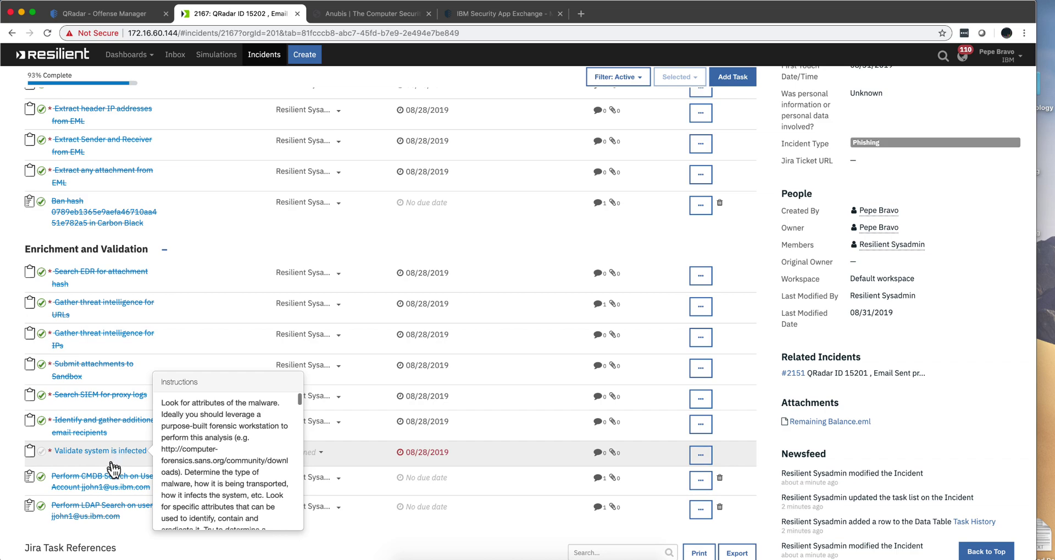
mouse_move(124, 491)
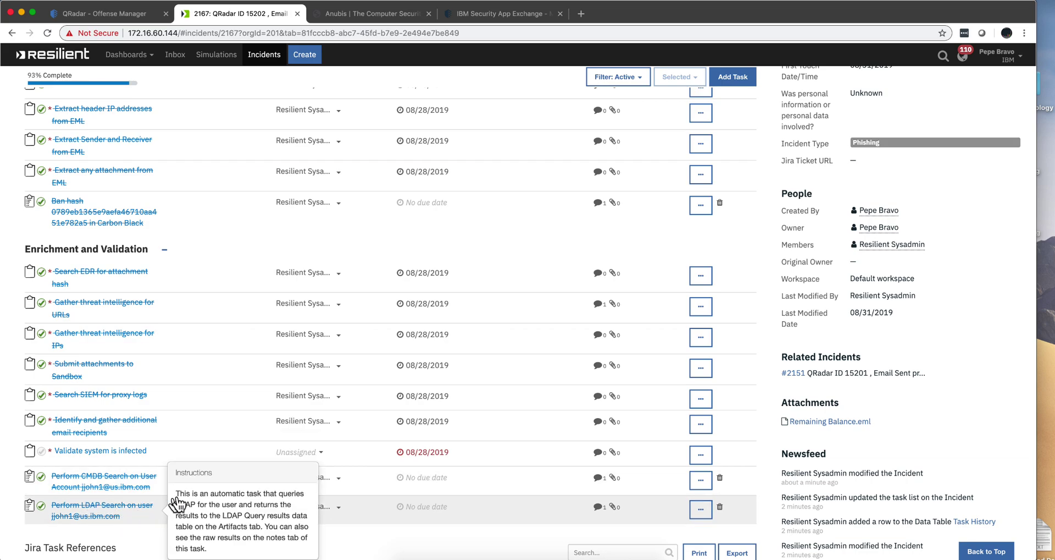
scroll(182, 492, "up", 5)
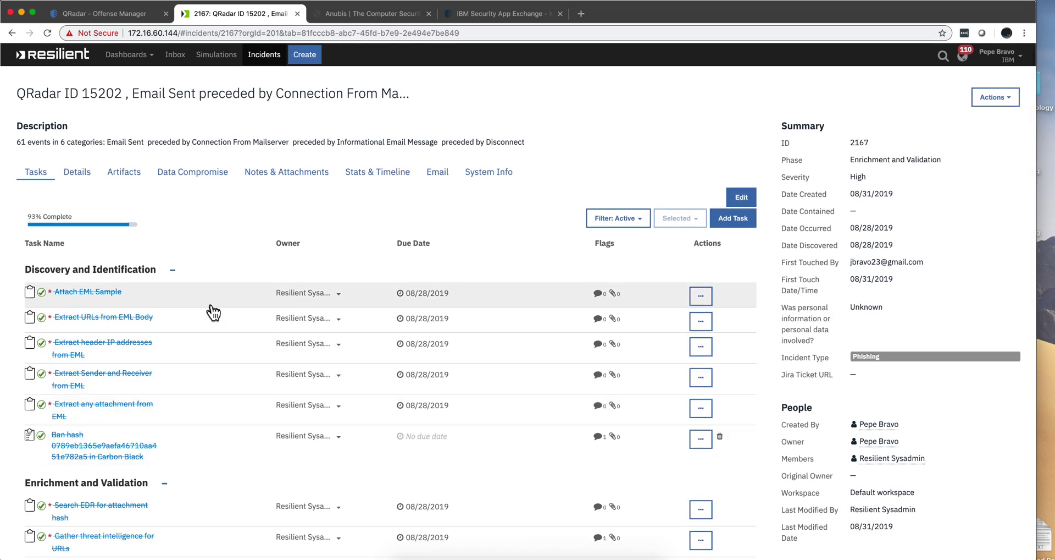
- Review System Info: LDAP results, CMDB asset, one pending affected system and five targeted mailboxes
left_click(489, 173)
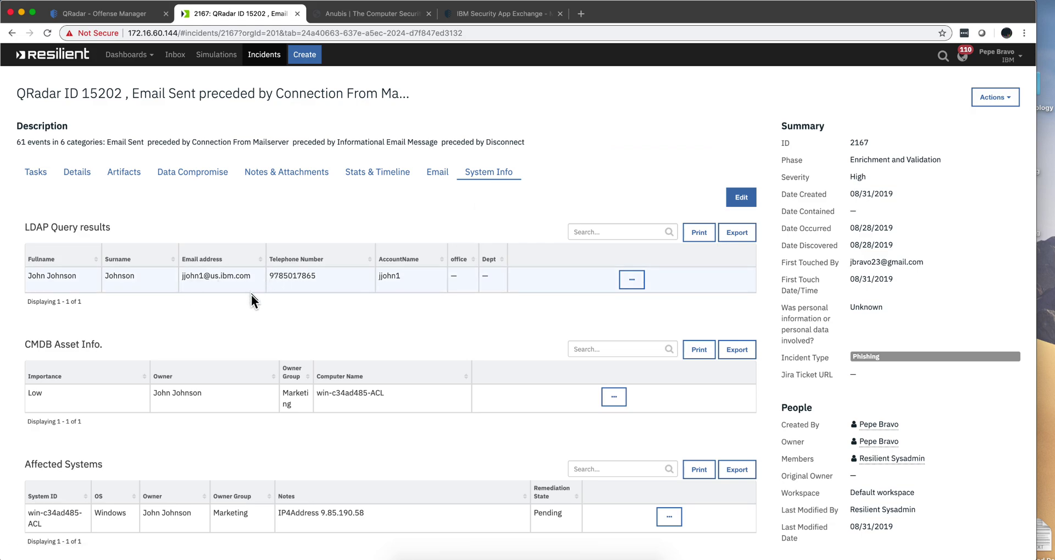
scroll(200, 338, "down", 3)
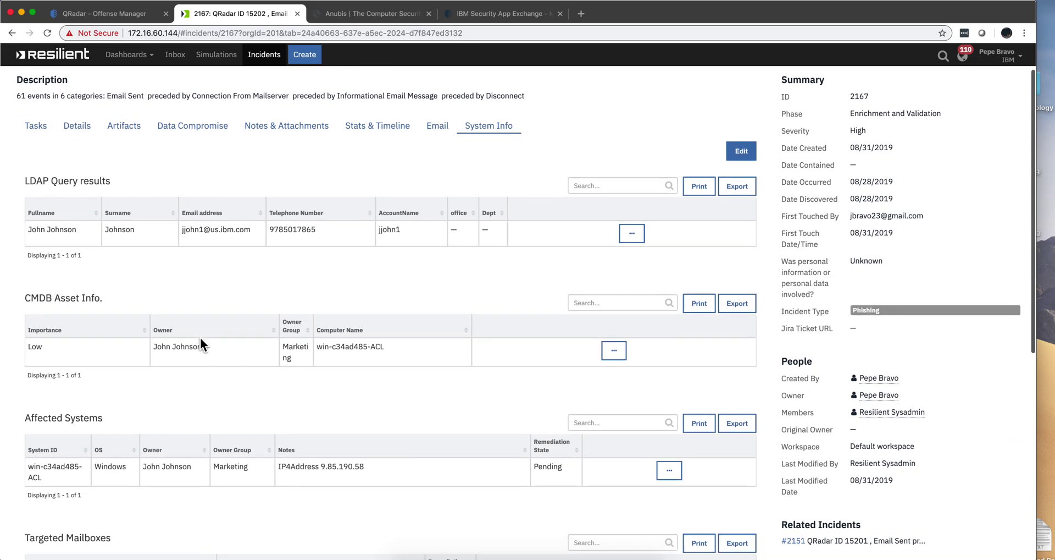
scroll(200, 337, "down", 2)
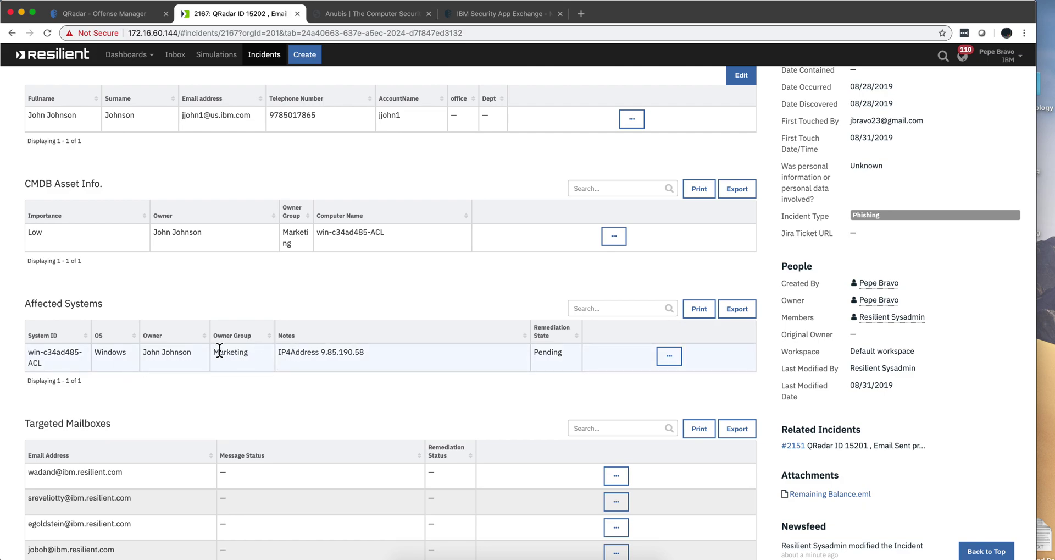
scroll(186, 400, "down", 4)
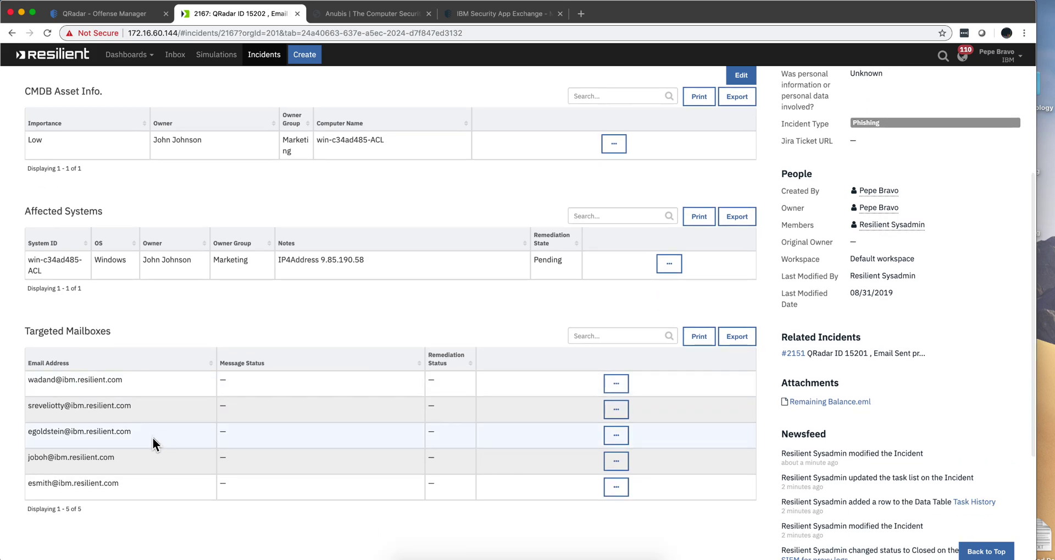
scroll(192, 434, "up", 10)
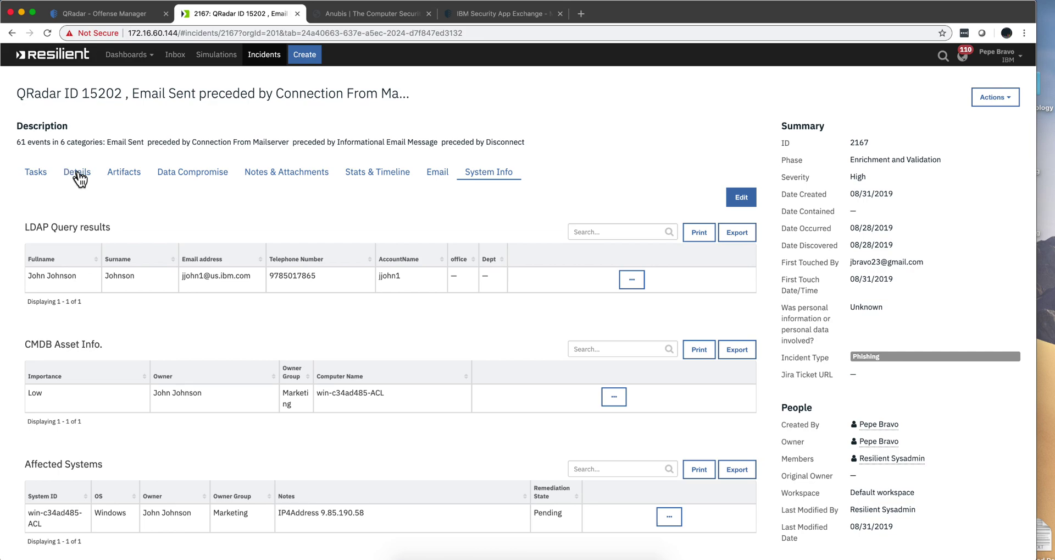
- Review the Artifacts list of malware hashes, malware sample, IP addresses, email details and URLs
left_click(125, 179)
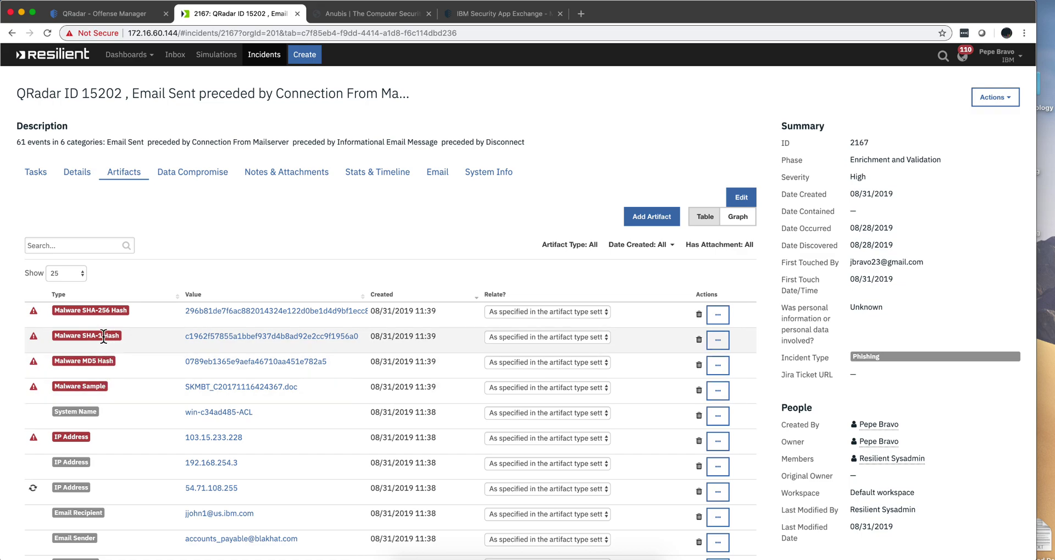
scroll(128, 418, "down", 5)
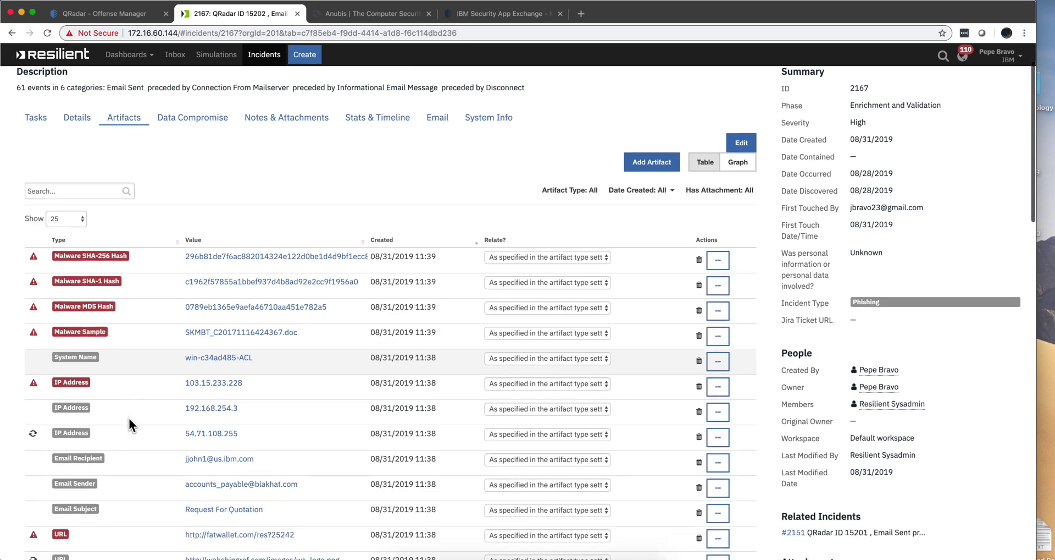
- Go back to the task list and preview the Validate system is infected task's instructions
scroll(129, 418, "up", 5)
scroll(128, 417, "up", 1)
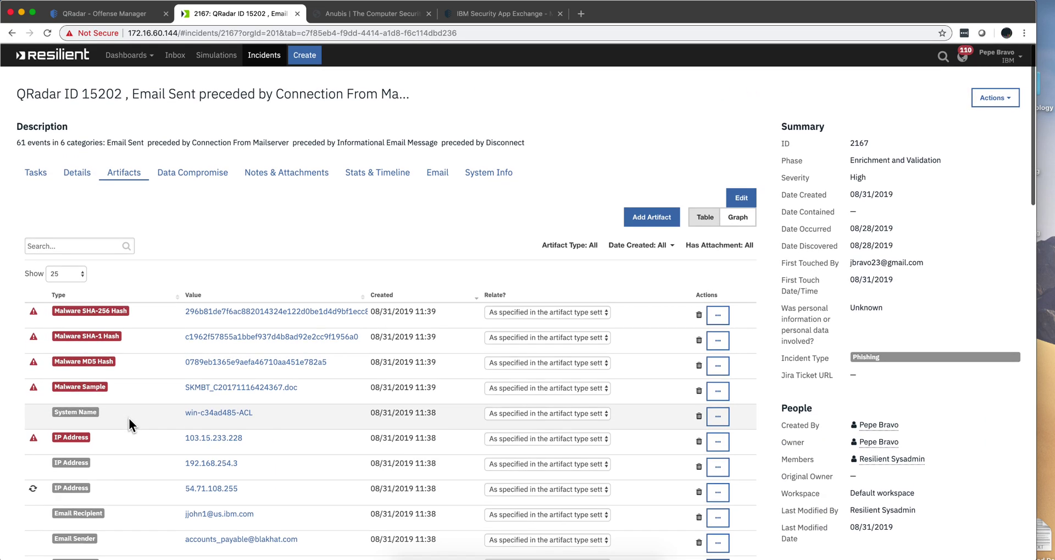
left_click(36, 175)
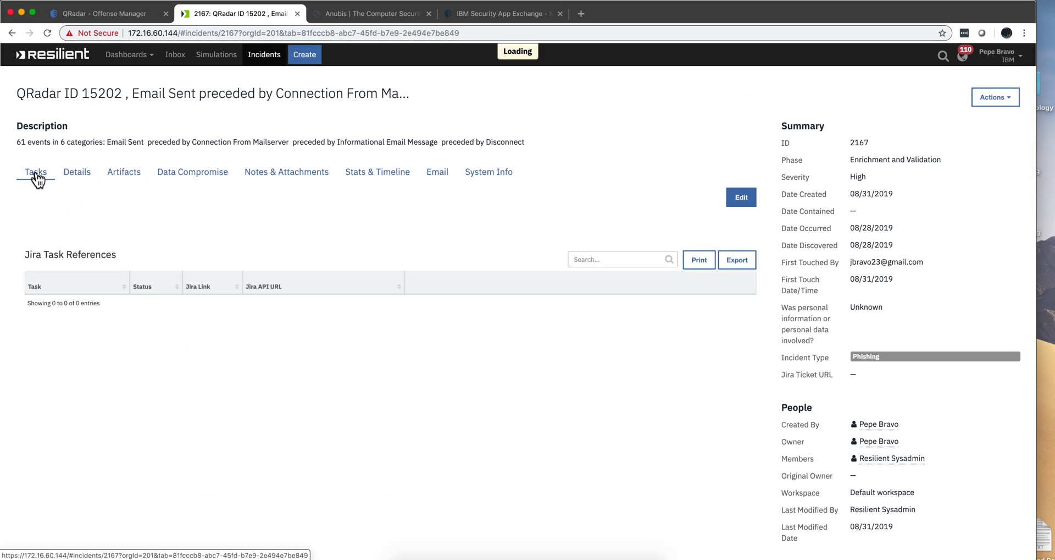
scroll(218, 329, "down", 5)
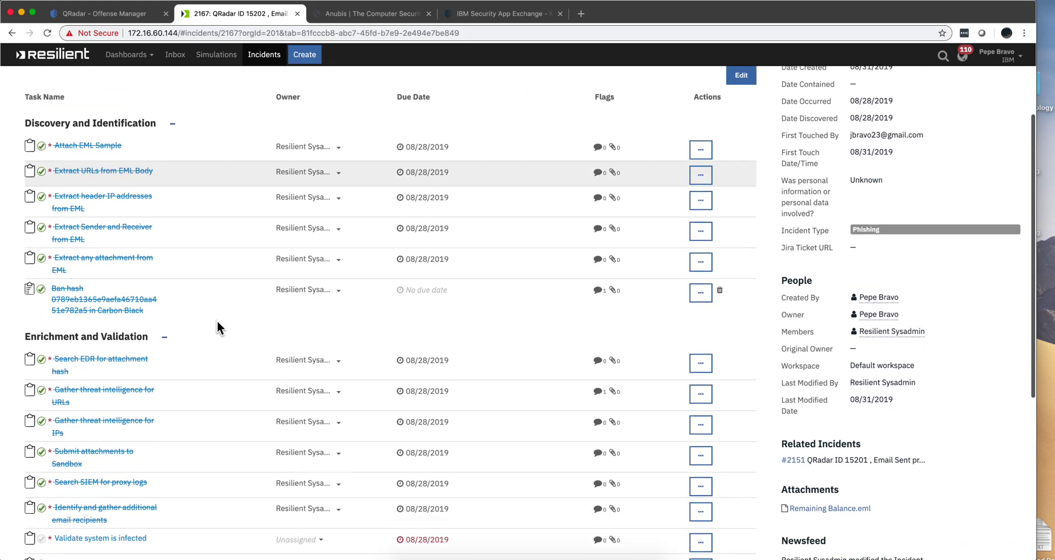
scroll(216, 321, "down", 1)
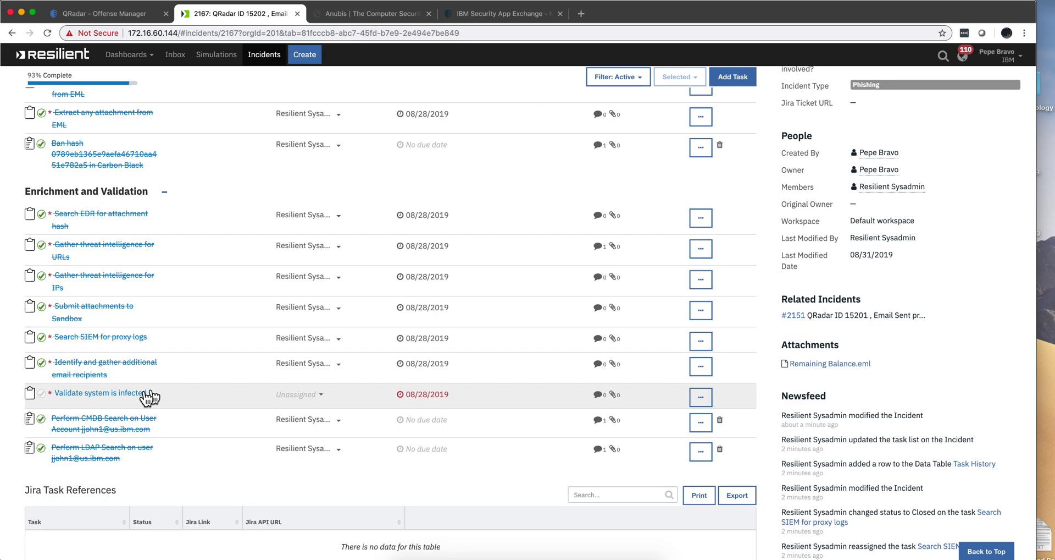
mouse_move(126, 401)
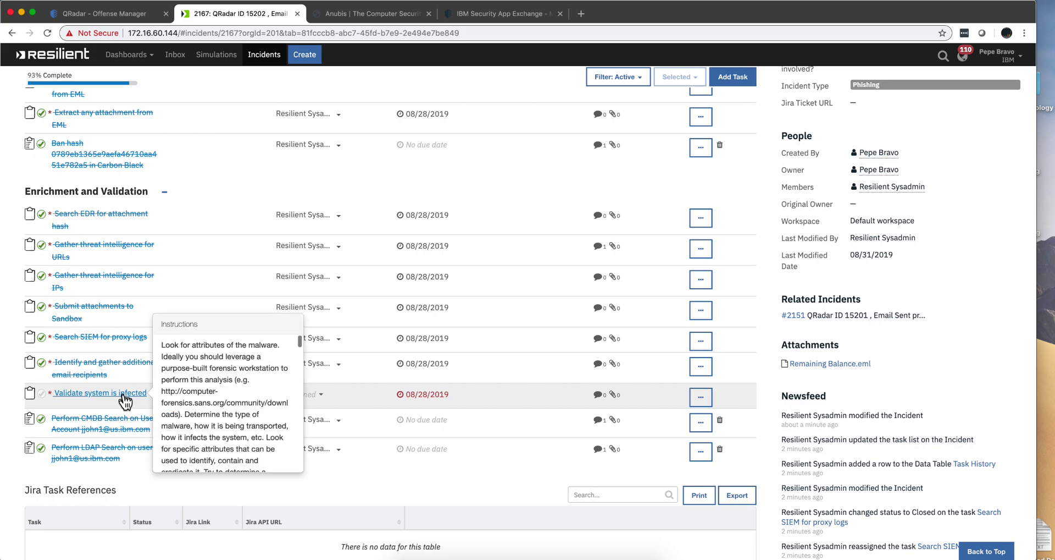
- Read the Validate system is infected task's details and check the Anubis sandbox page it references
left_click(125, 394)
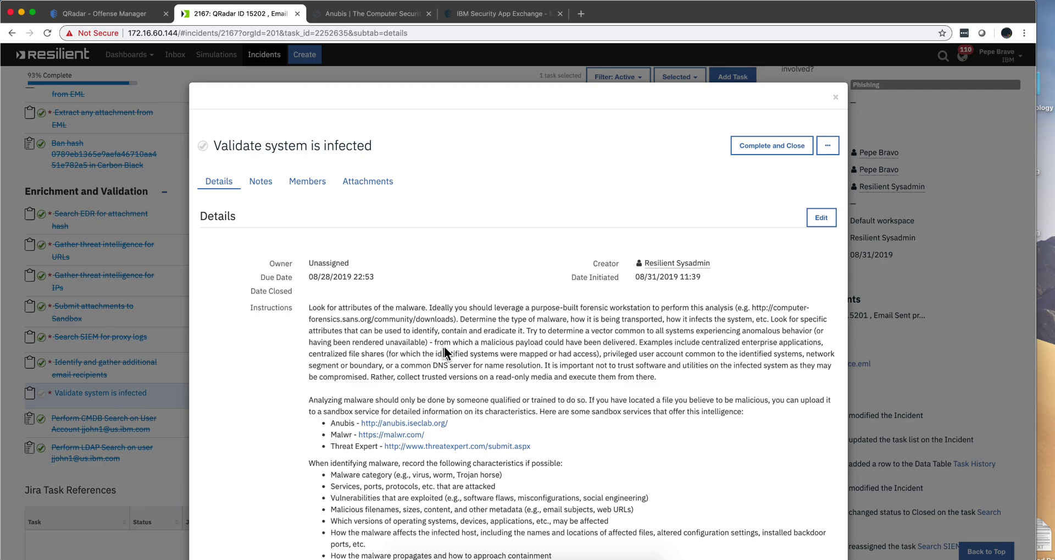
scroll(460, 311, "down", 3)
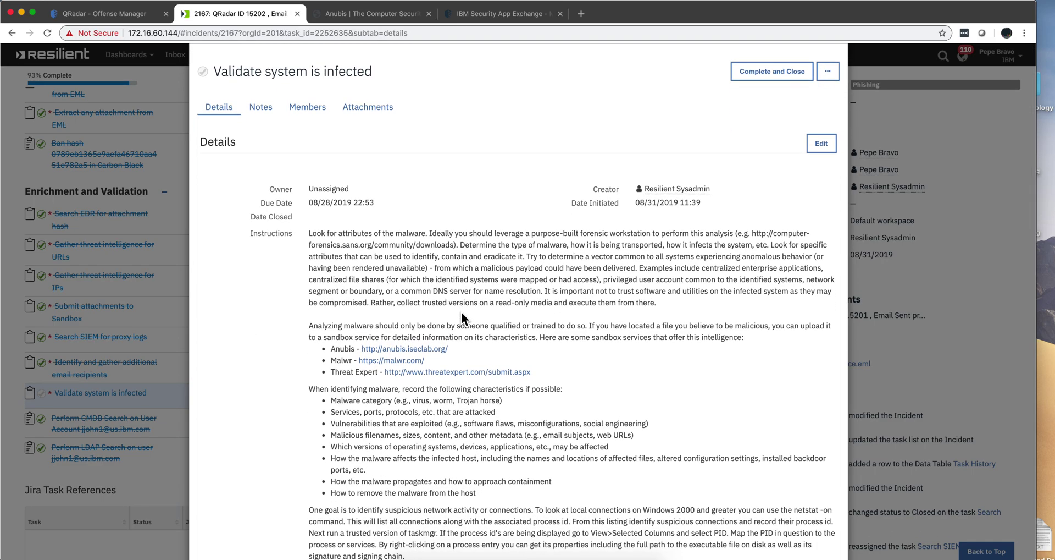
scroll(460, 312, "down", 1)
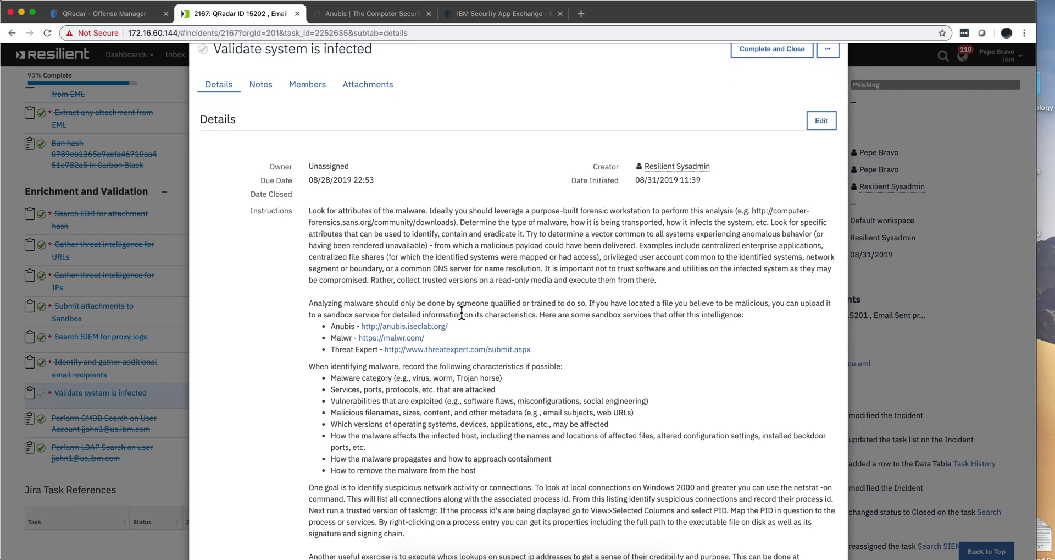
scroll(462, 313, "down", 1)
scroll(462, 313, "up", 1)
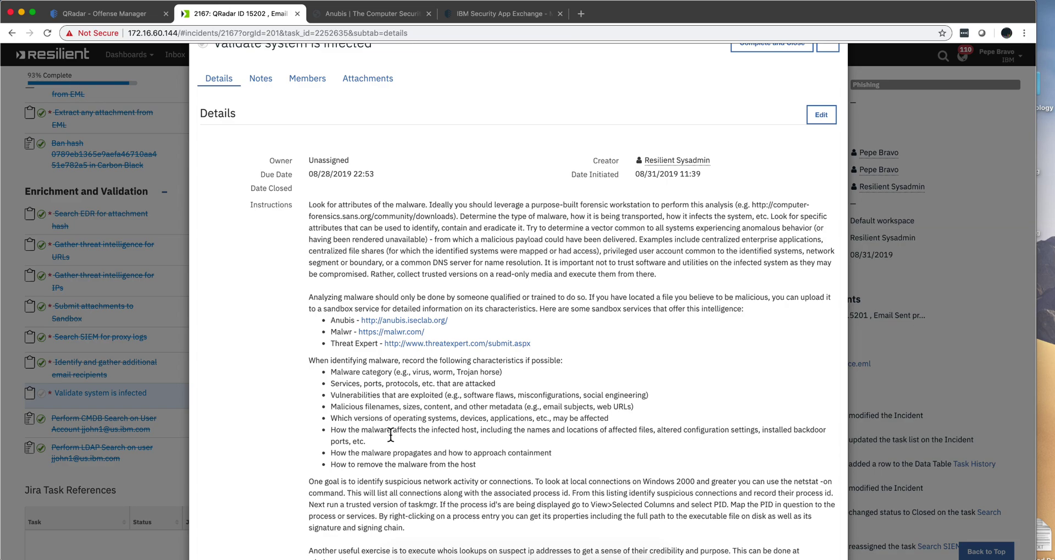
scroll(410, 543, "down", 2)
scroll(395, 275, "up", 5)
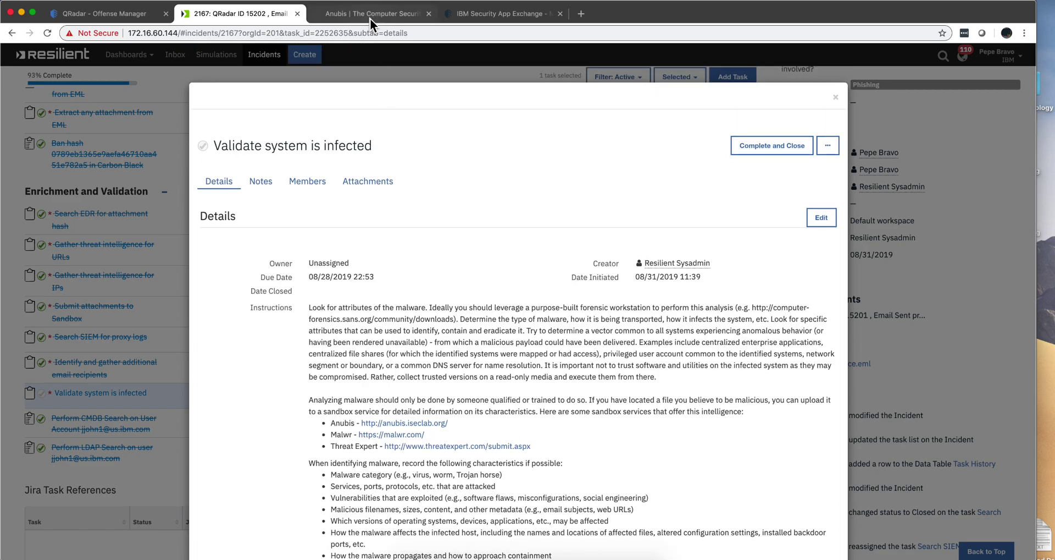
left_click(371, 13)
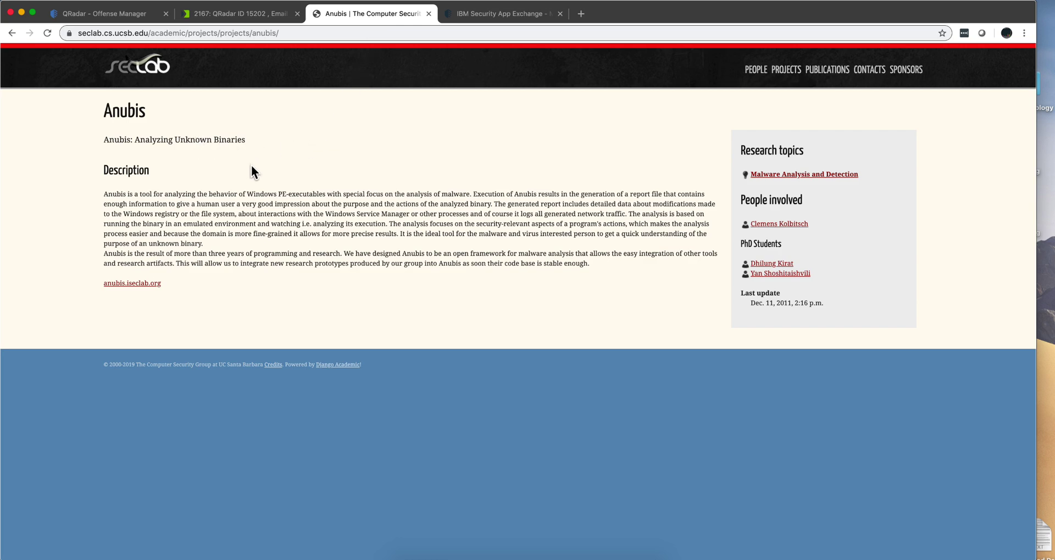
left_click(238, 15)
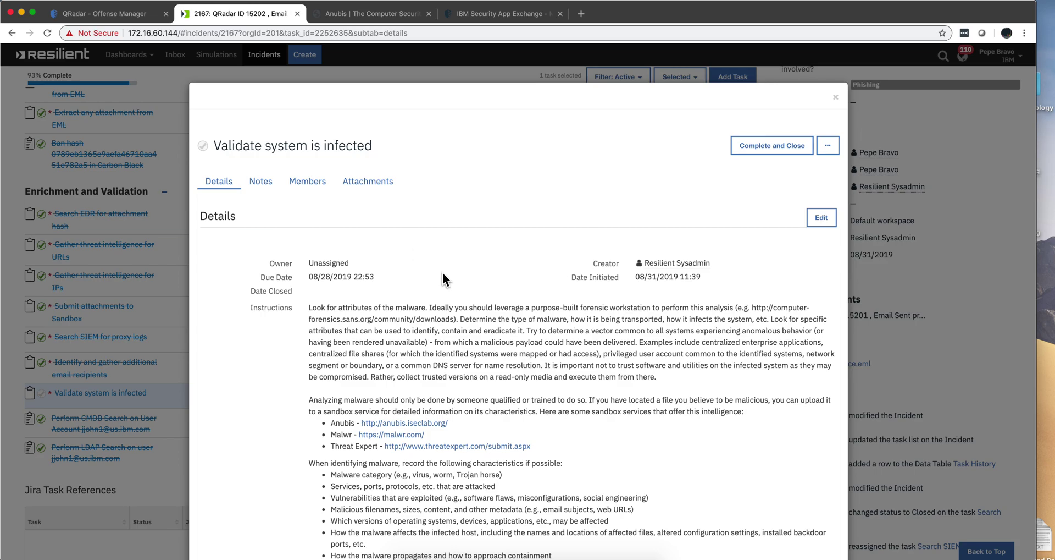
- Scroll through the Validate system is infected task details and return to the top
scroll(443, 272, "down", 6)
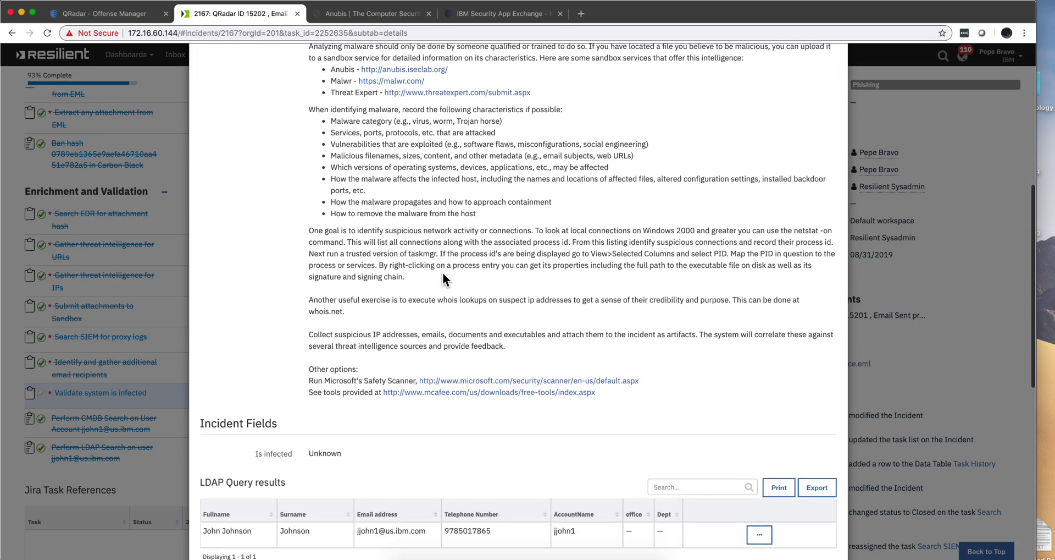
scroll(443, 272, "down", 3)
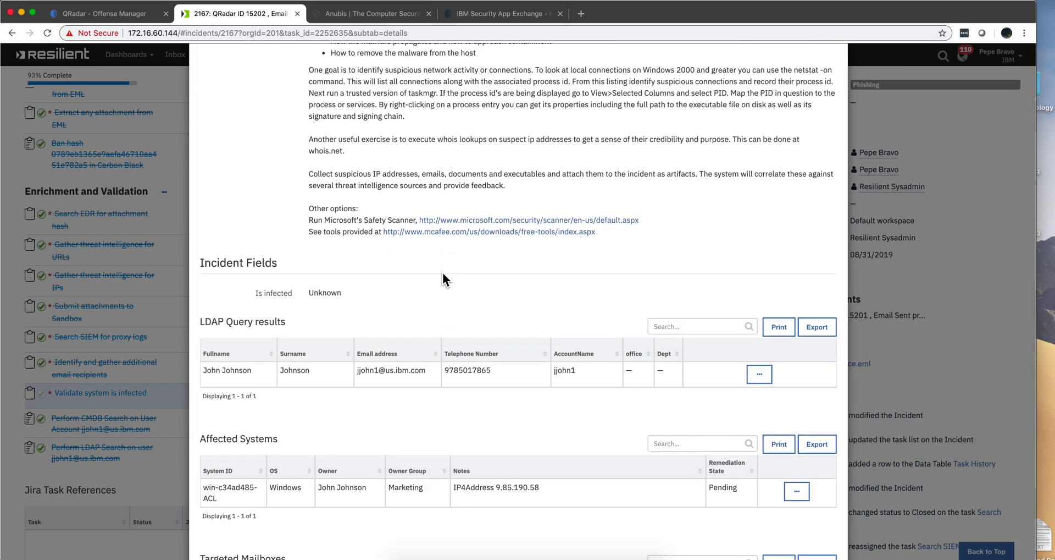
scroll(443, 273, "down", 1)
scroll(443, 272, "up", 1)
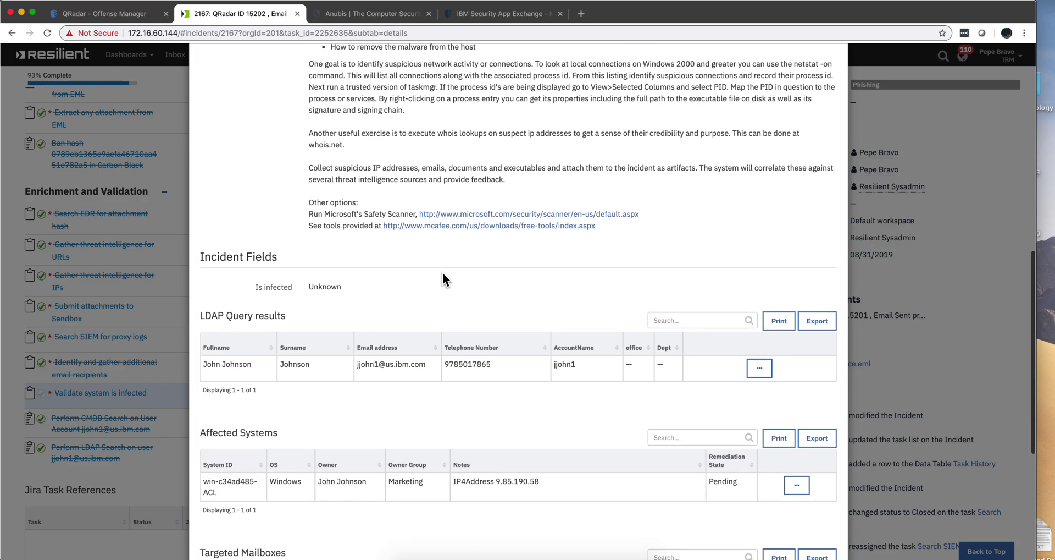
scroll(443, 272, "up", 9)
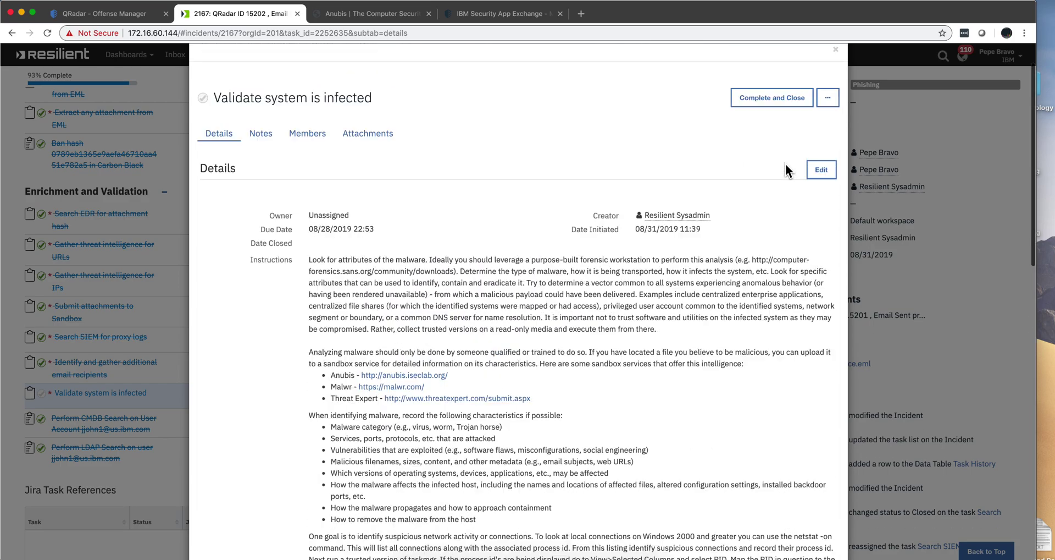
- Edit the Validate system is infected task, set Is infected to Yes, and save
left_click(820, 217)
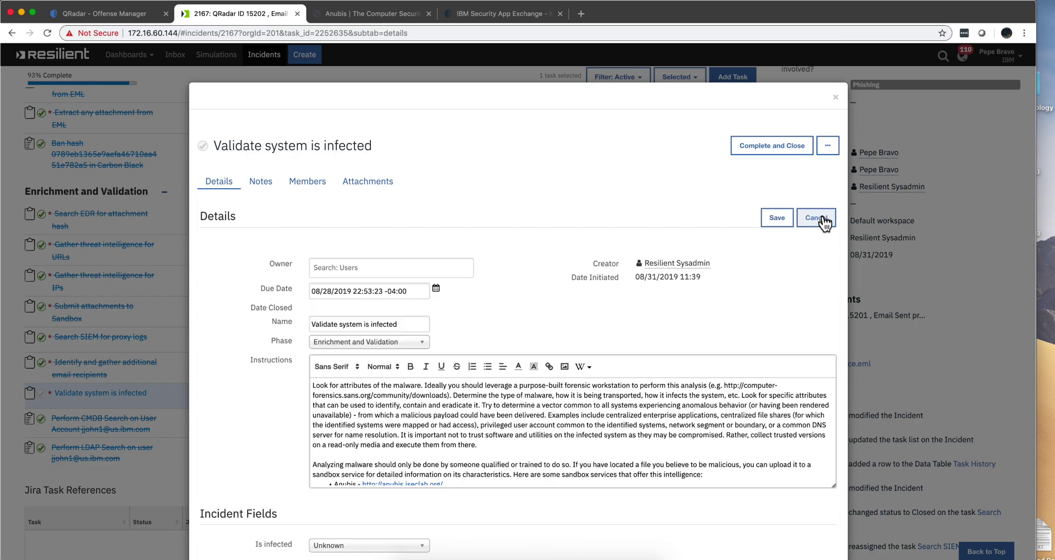
scroll(604, 249, "down", 5)
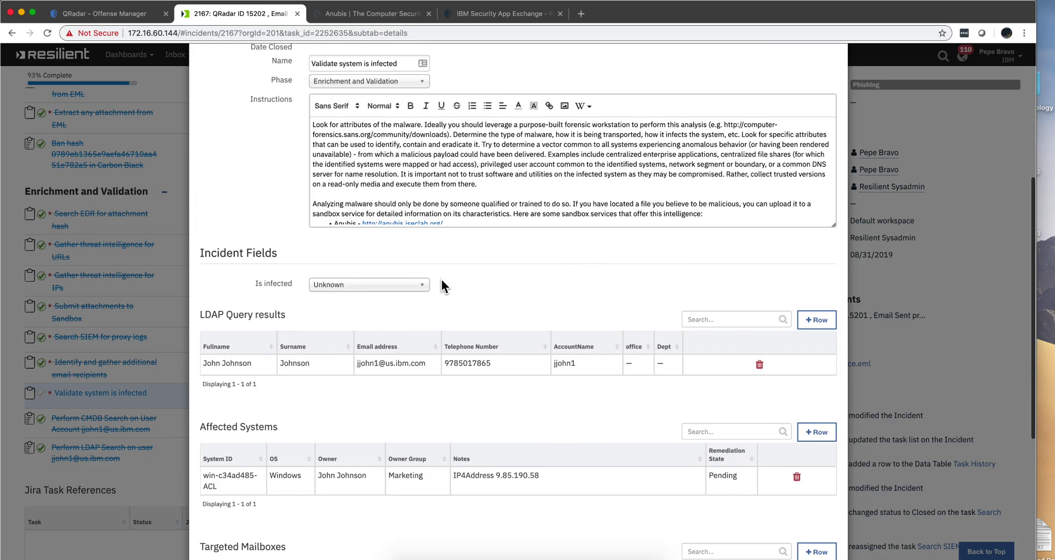
left_click(422, 284)
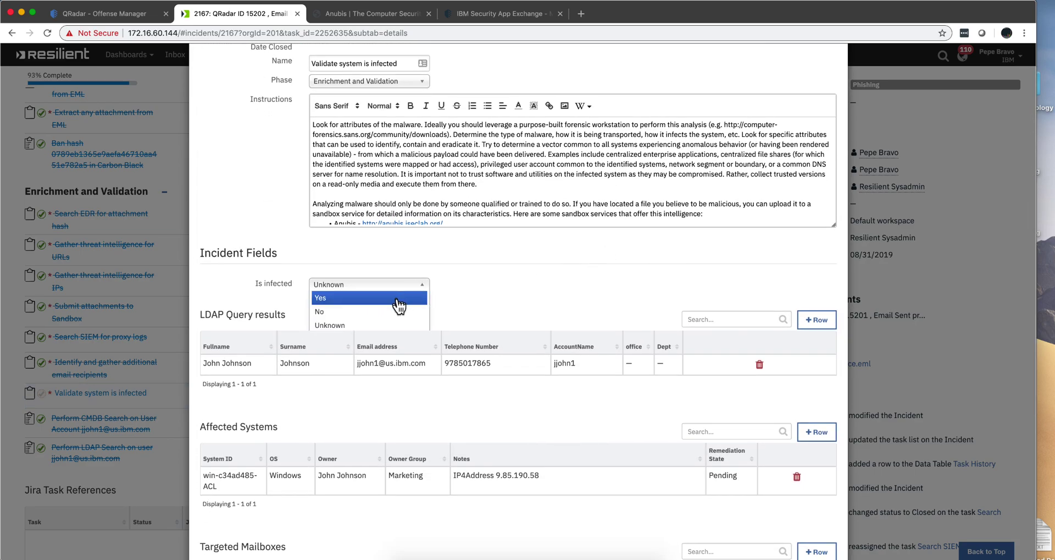
left_click(397, 298)
scroll(625, 399, "down", 5)
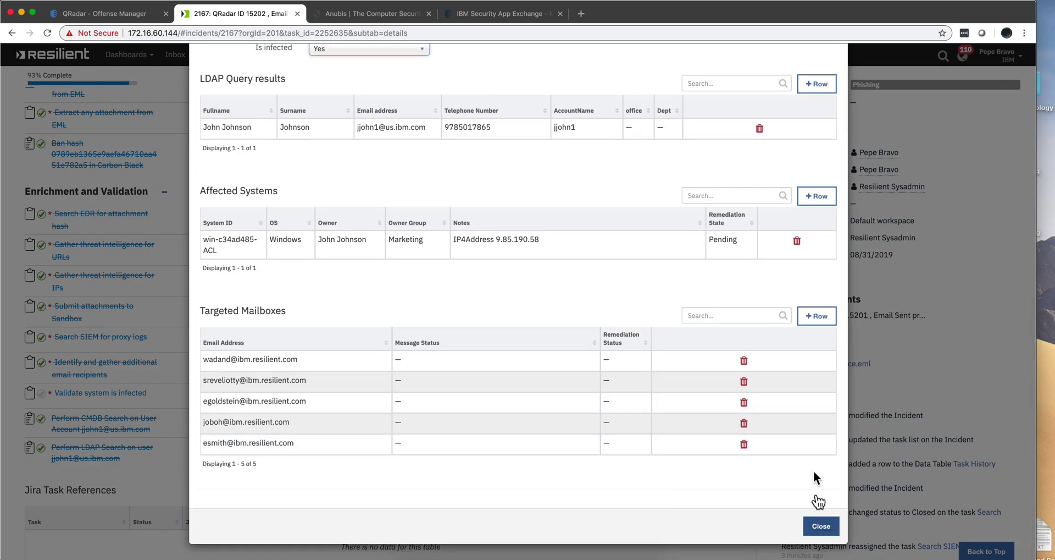
scroll(808, 429, "up", 10)
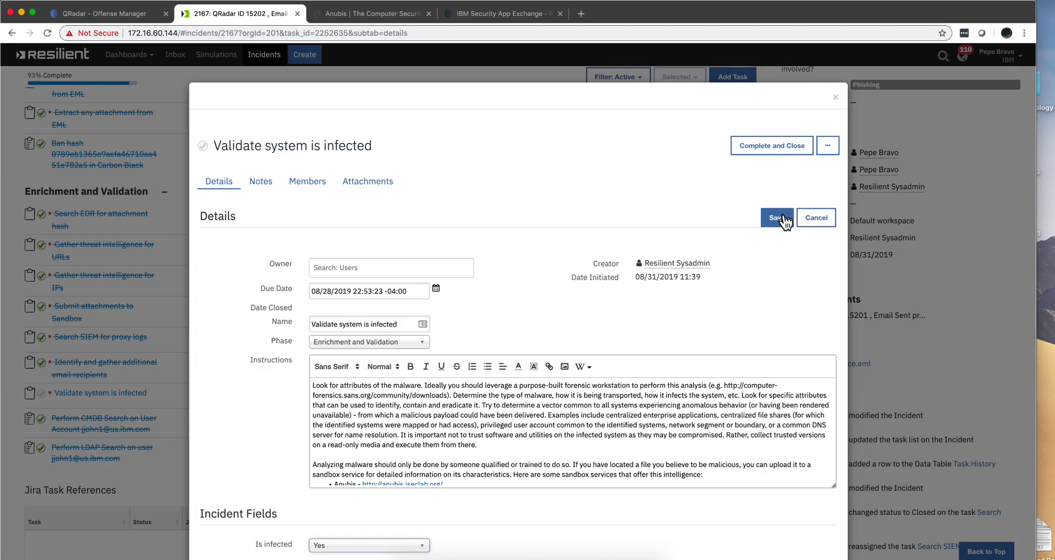
left_click(779, 218)
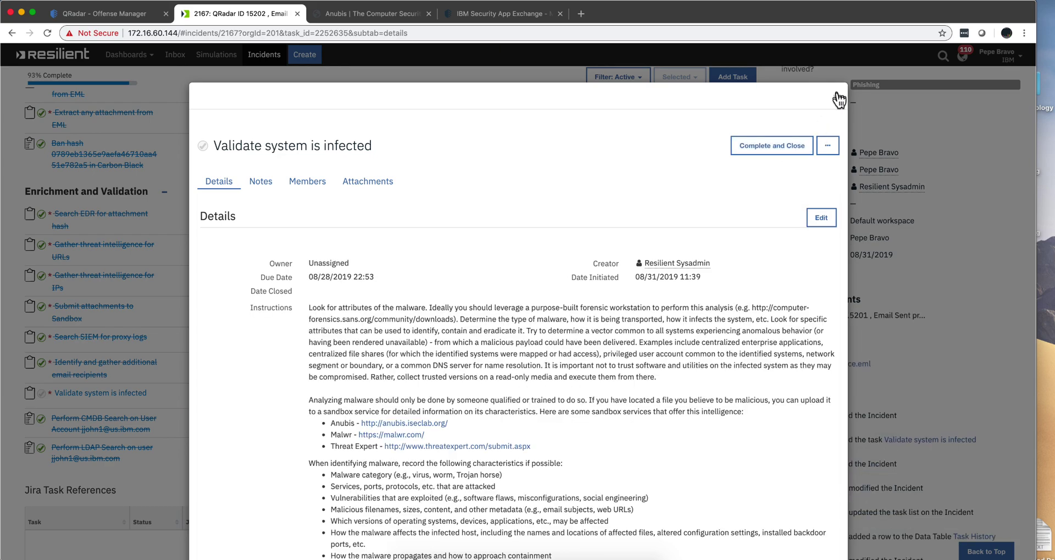
- Close the task details and mark Validate system is infected complete, revealing the Containment and Remediation tasks
left_click(834, 102)
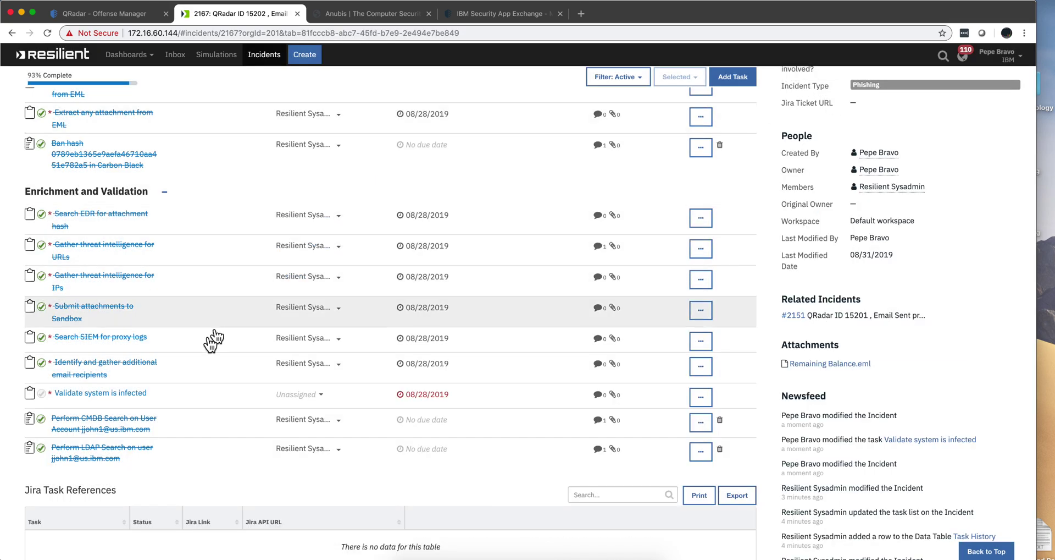
left_click(41, 394)
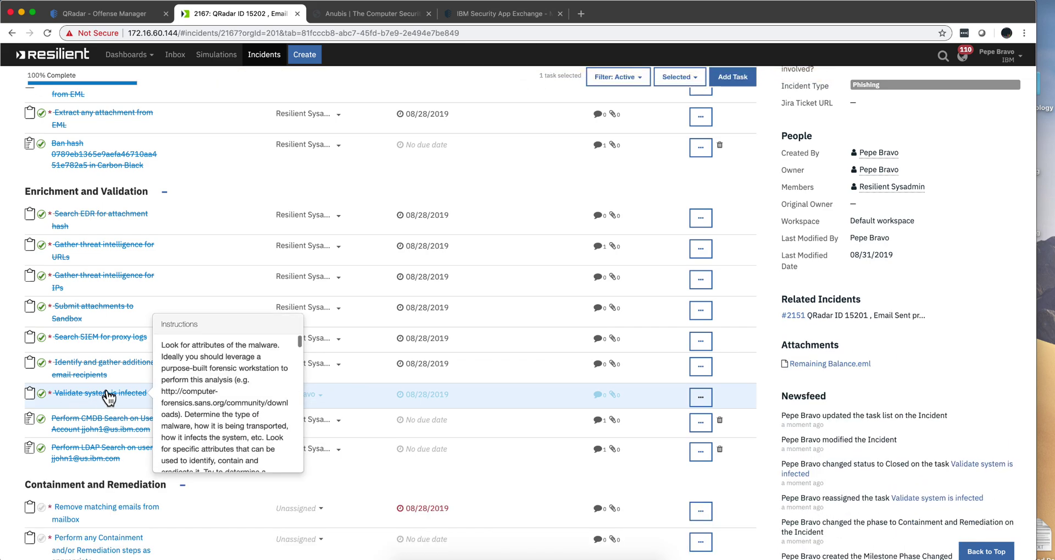
scroll(99, 399, "down", 3)
scroll(109, 397, "down", 2)
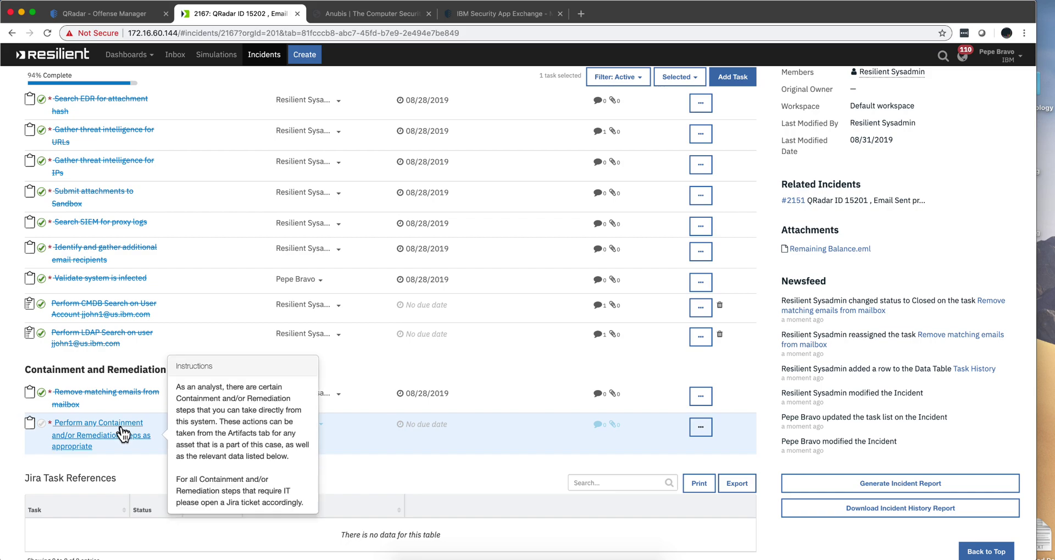
- Run Isolate Host on win-c34ad485-ACL, then complete and close the containment task
left_click(122, 433)
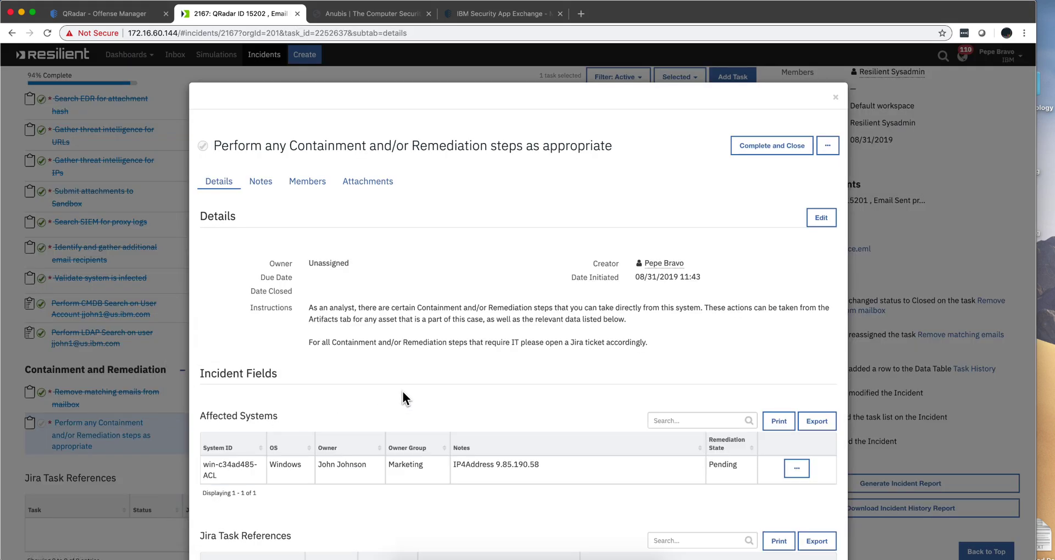
scroll(403, 390, "down", 3)
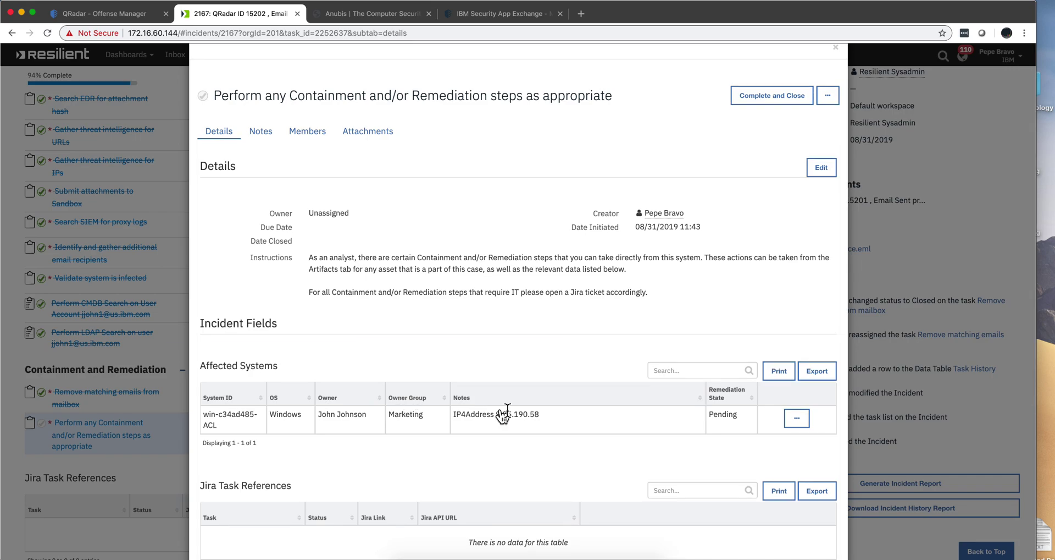
left_click(793, 421)
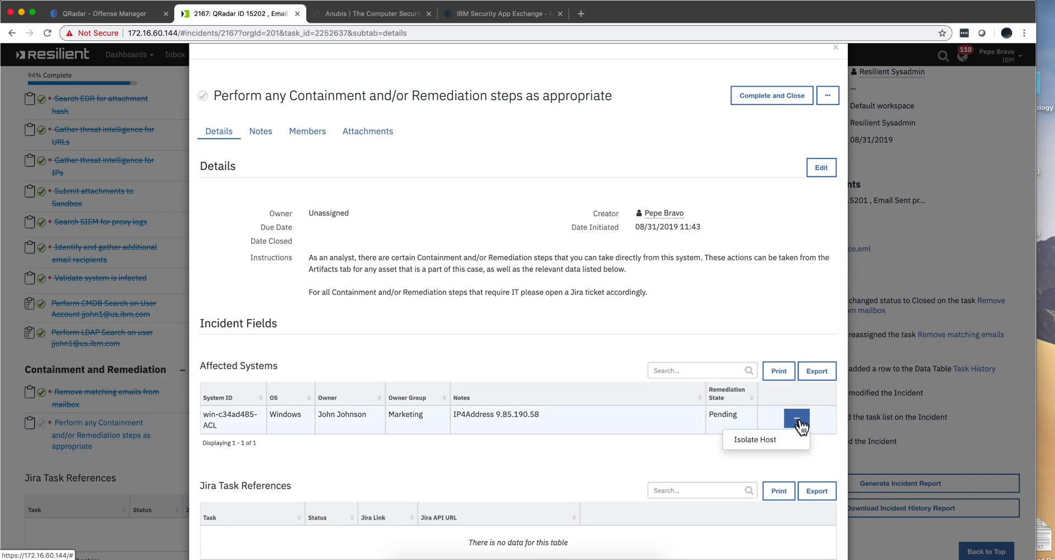
left_click(764, 443)
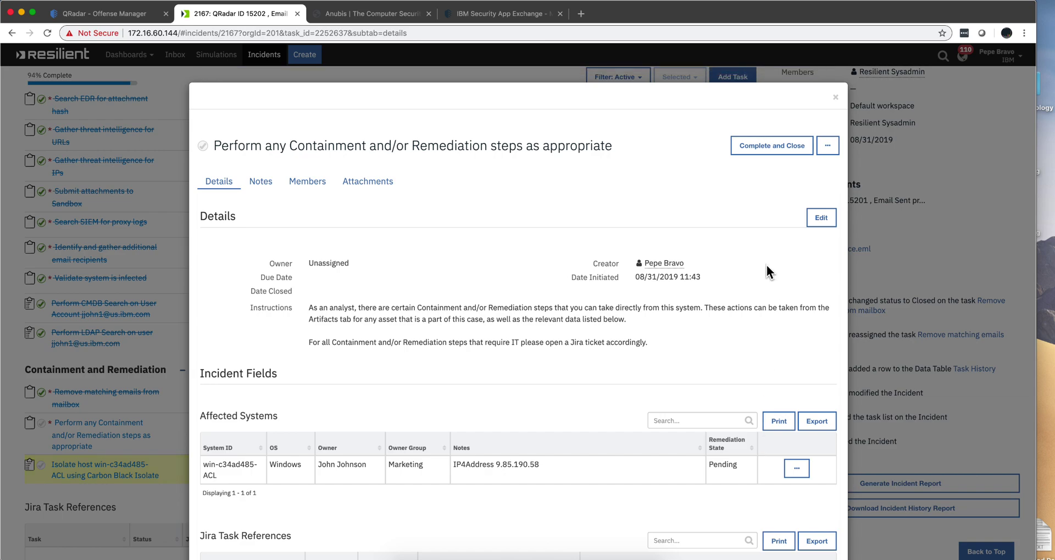
left_click(769, 144)
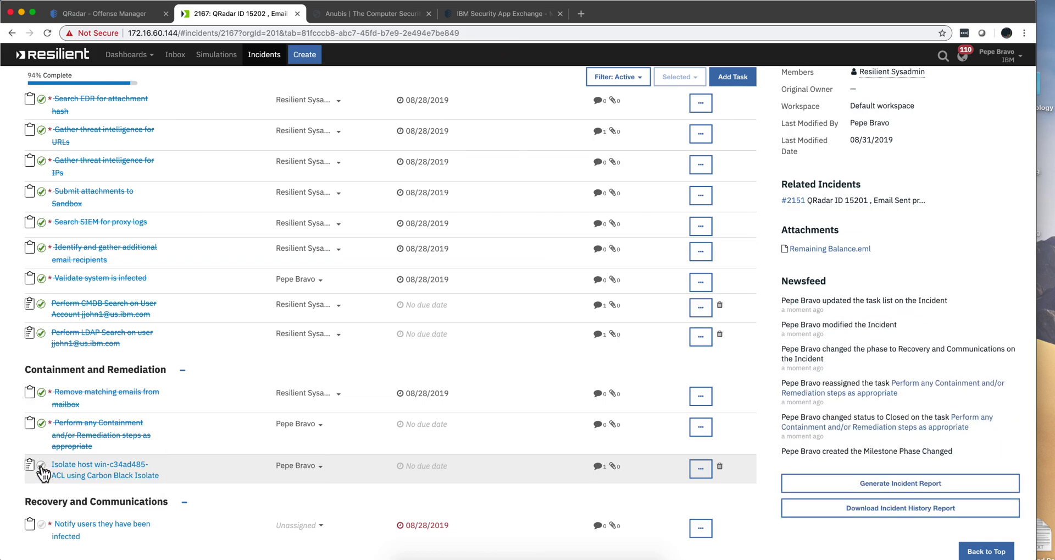
- Mark the Isolate host task complete and view the Notify users they have been infected task details
left_click(42, 466)
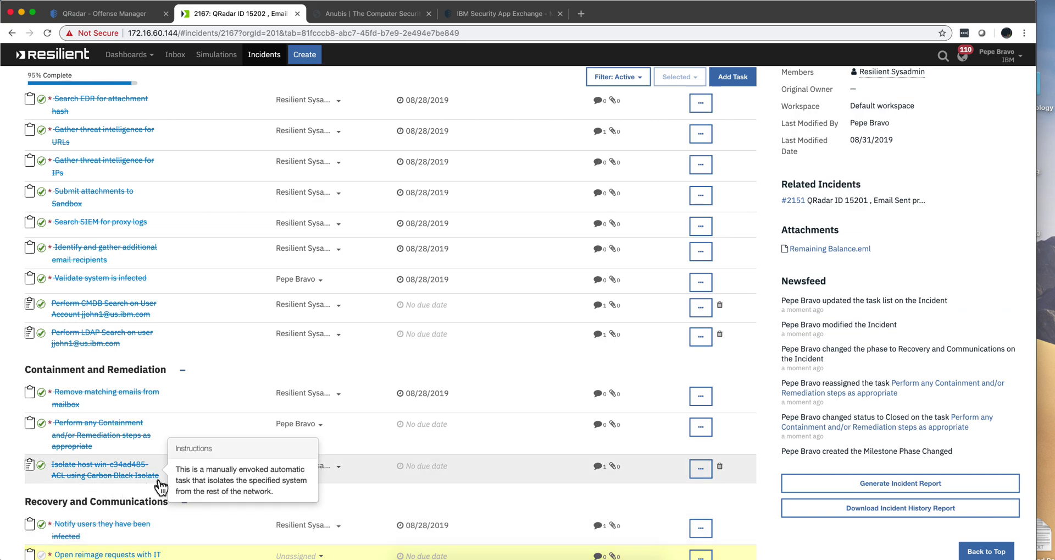
scroll(160, 487, "down", 2)
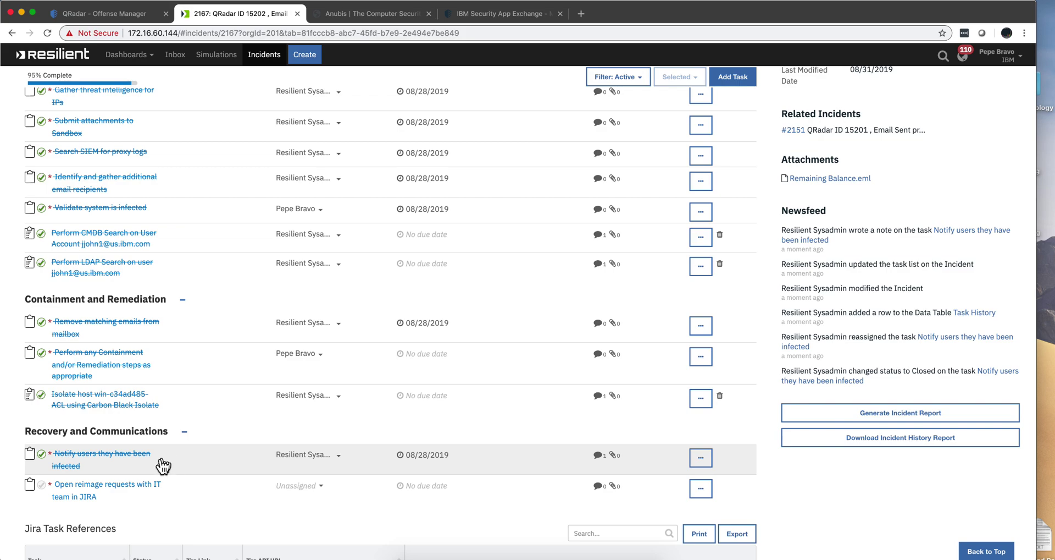
mouse_move(132, 461)
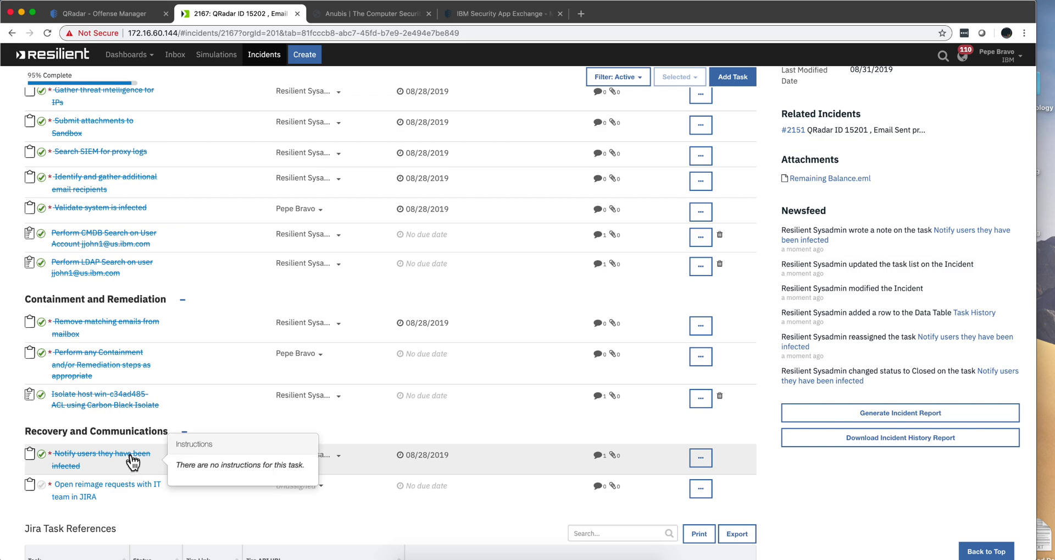
left_click(132, 461)
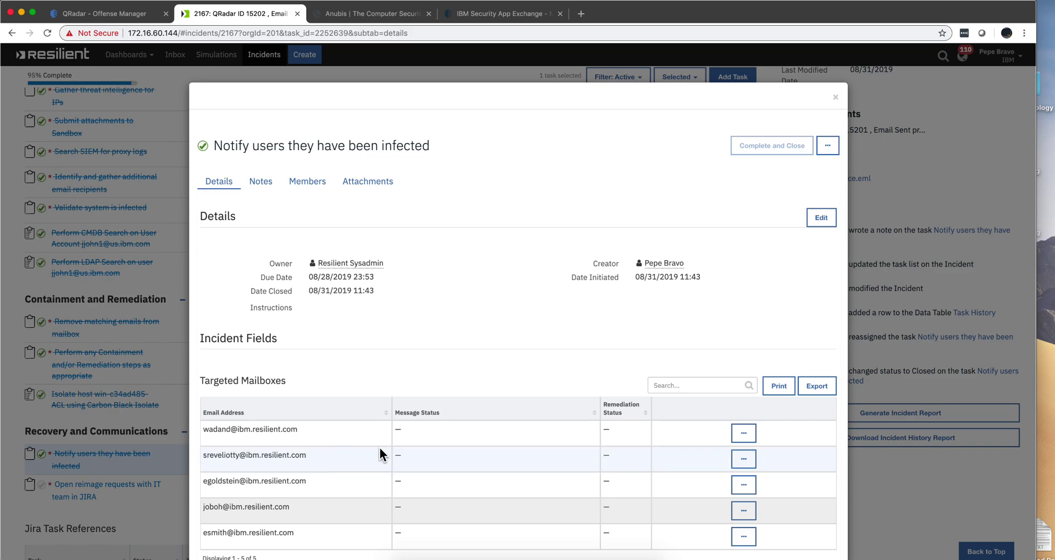
scroll(381, 447, "down", 2)
scroll(381, 447, "down", 1)
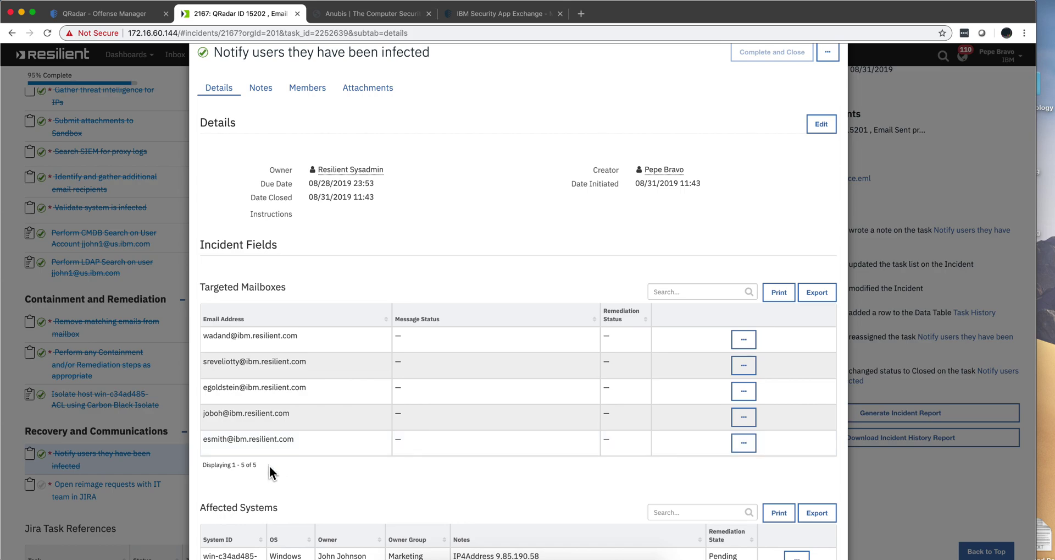
- Leave the Notify users details, then complete and close Open reimage requests with IT team in JIRA
left_click(169, 515)
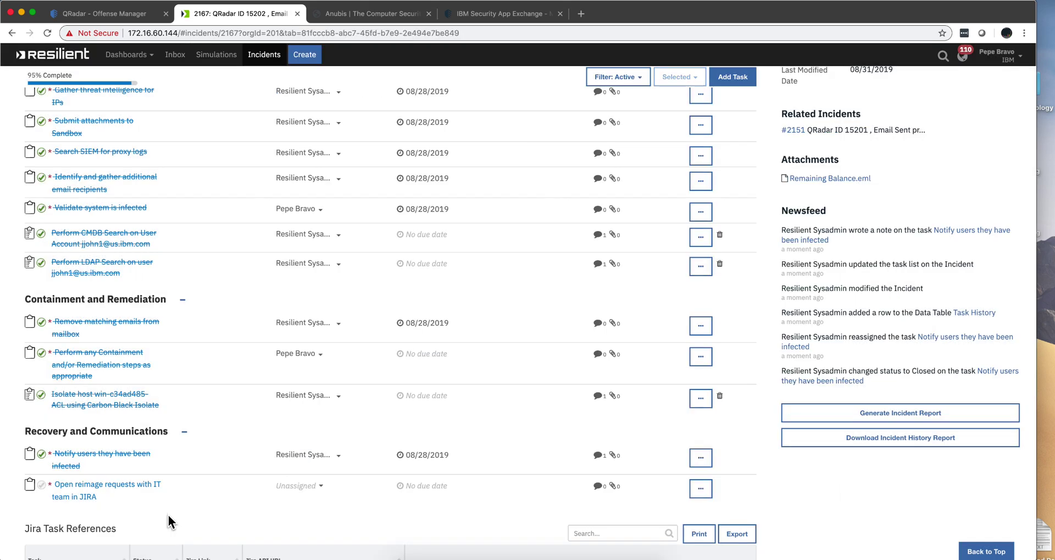
left_click(114, 485)
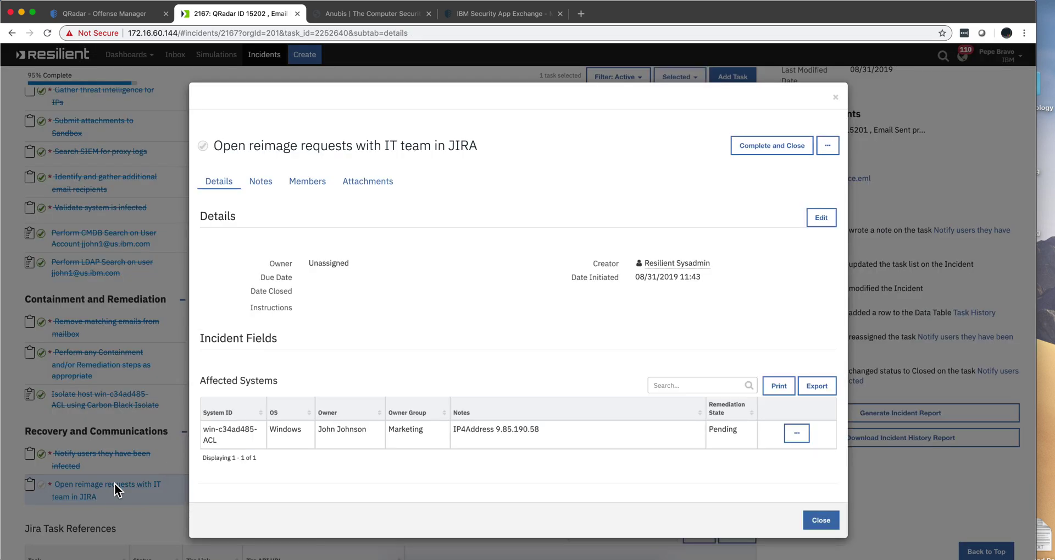
left_click(778, 150)
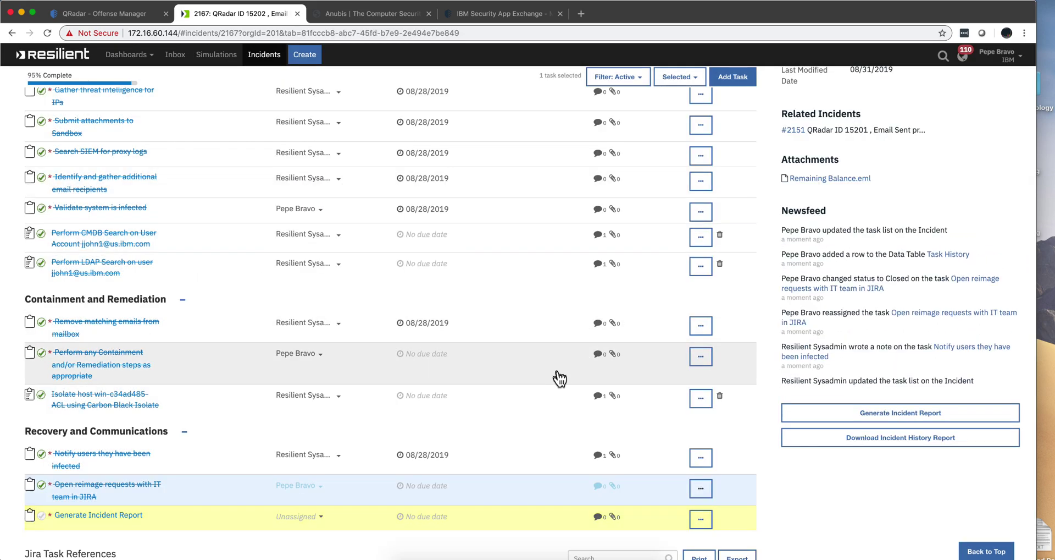
scroll(558, 376, "down", 2)
scroll(558, 373, "down", 3)
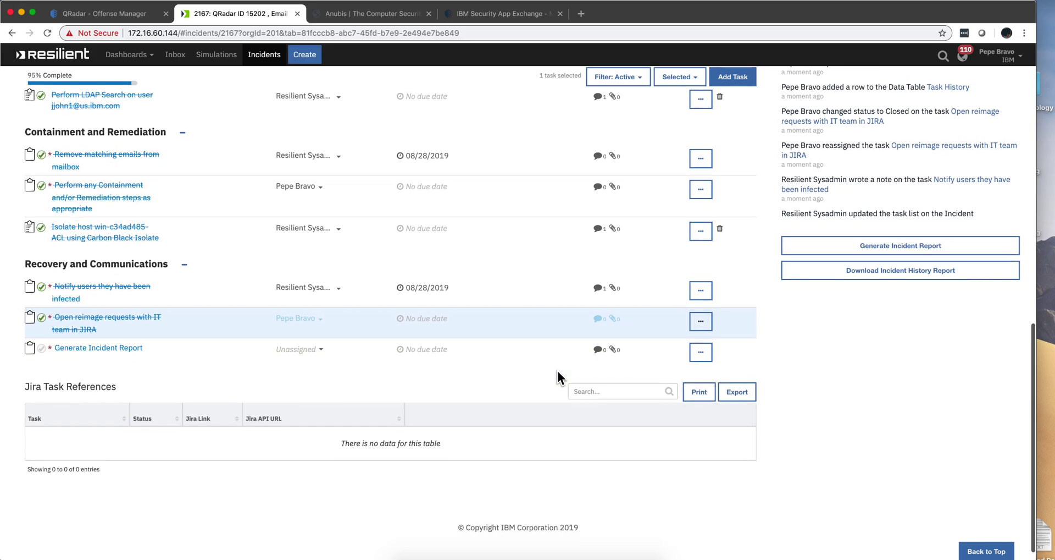
scroll(559, 371, "up", 15)
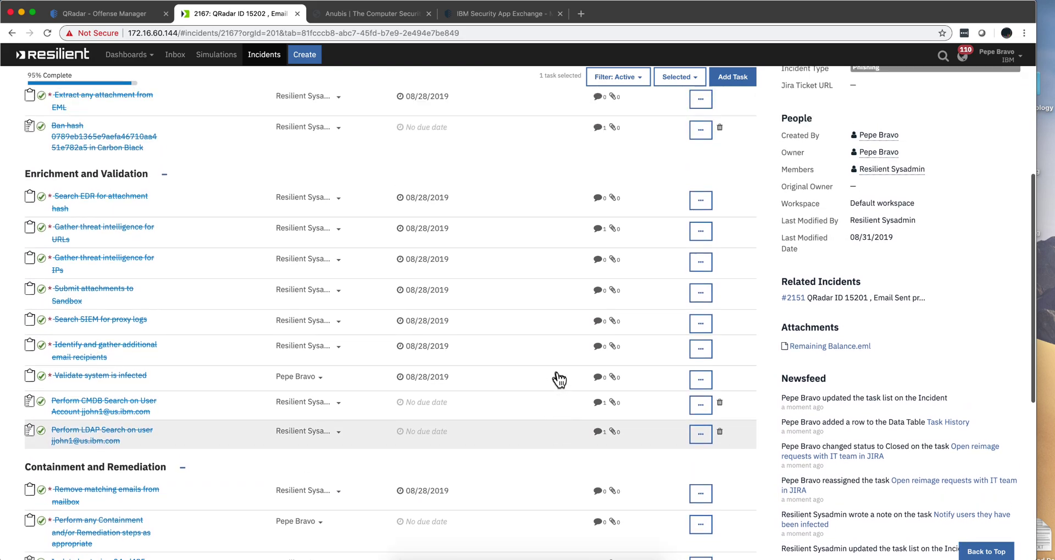
scroll(558, 380, "up", 1)
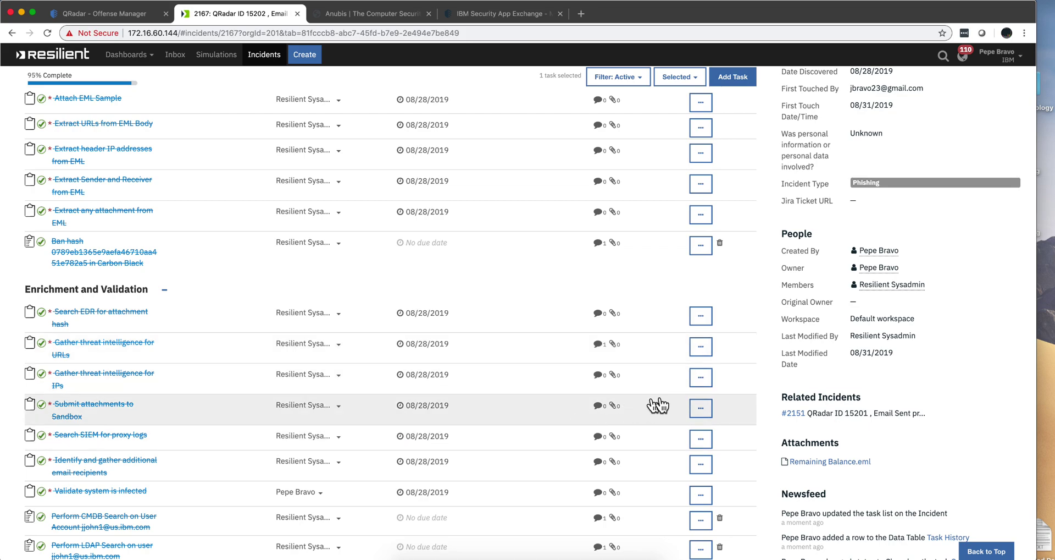
scroll(770, 393, "up", 3)
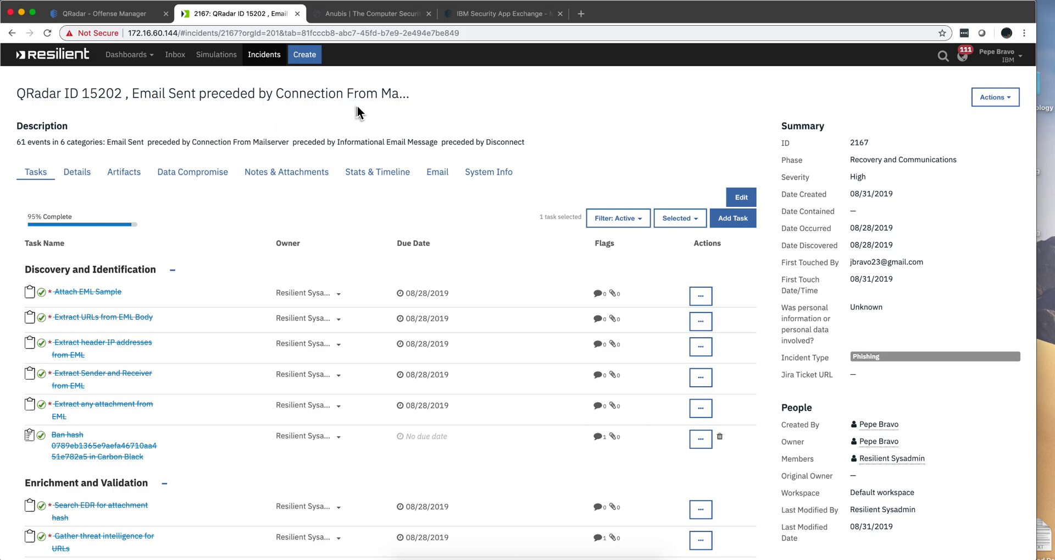
- In Customization Settings Workflows, search 'phi' and open the SOP: Phishing workflow
left_click(1001, 62)
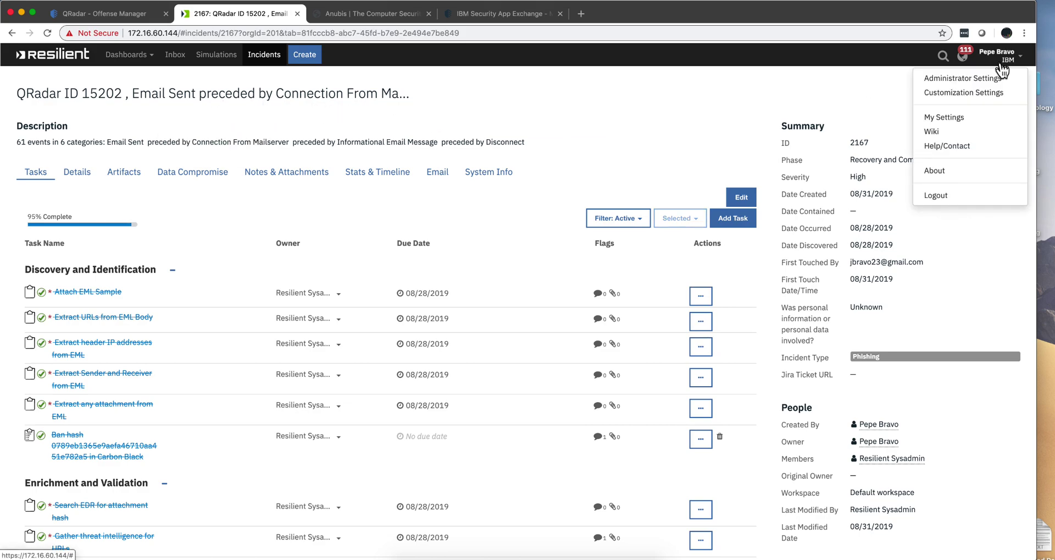
left_click(979, 93)
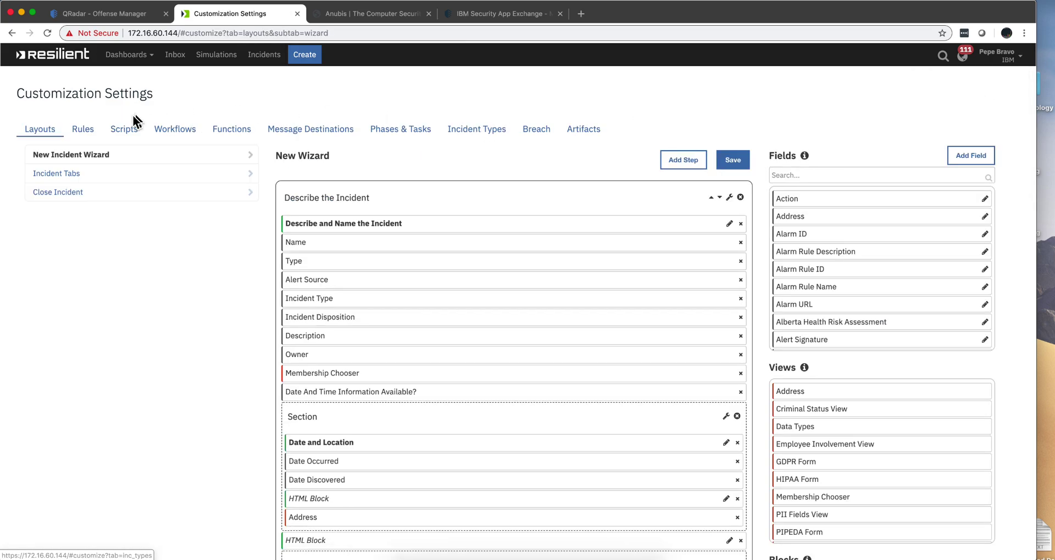
left_click(181, 138)
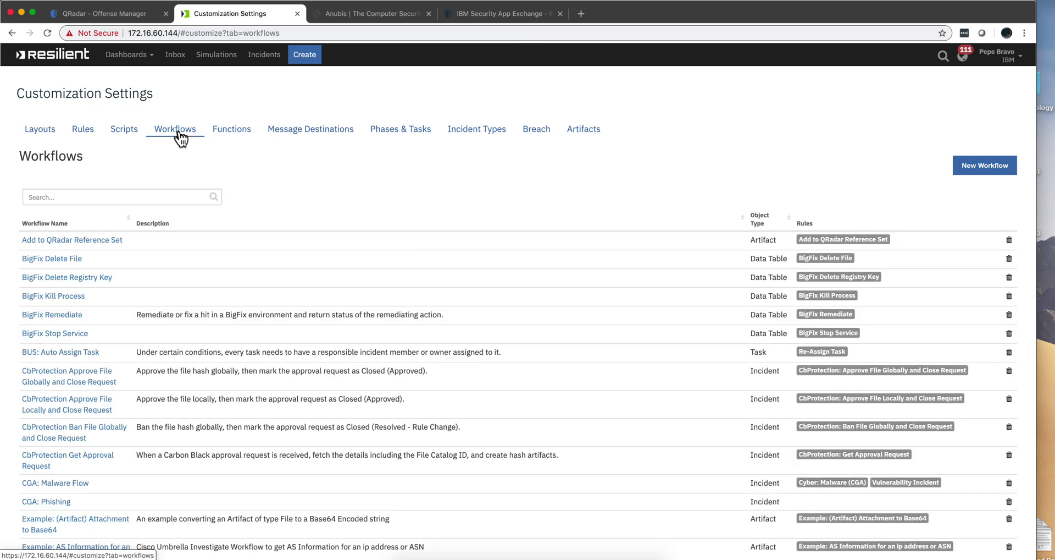
left_click(103, 196)
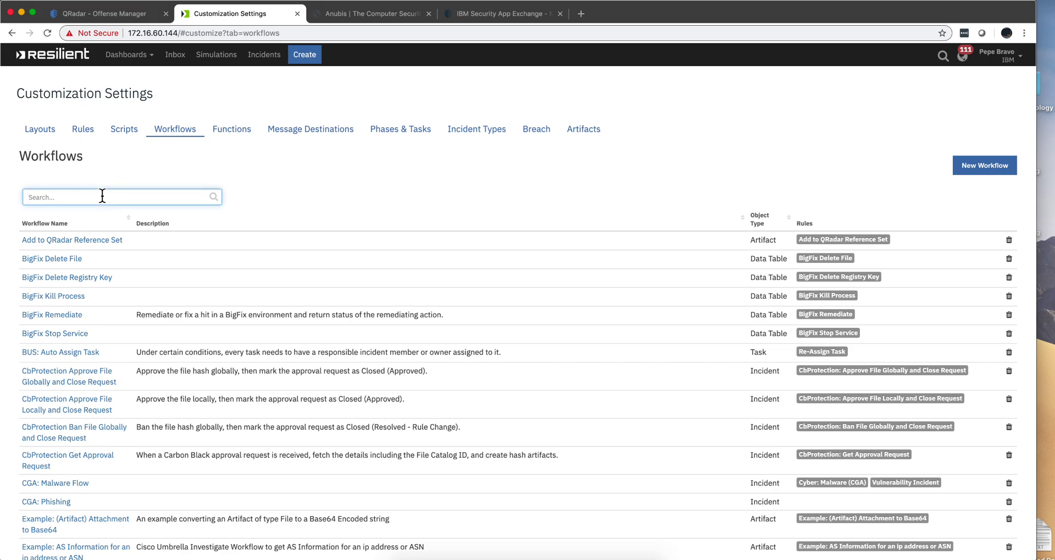
type("phis")
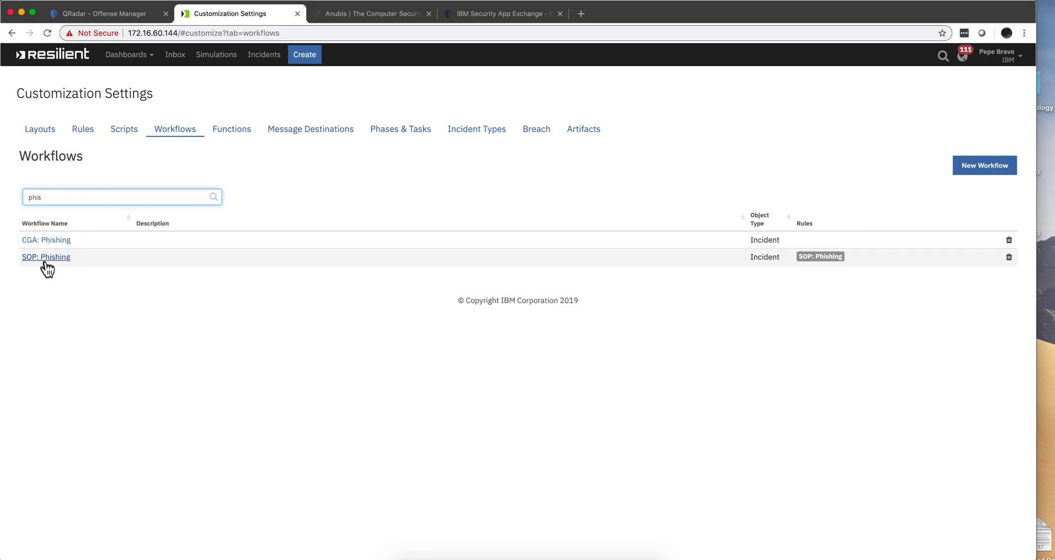
left_click(45, 262)
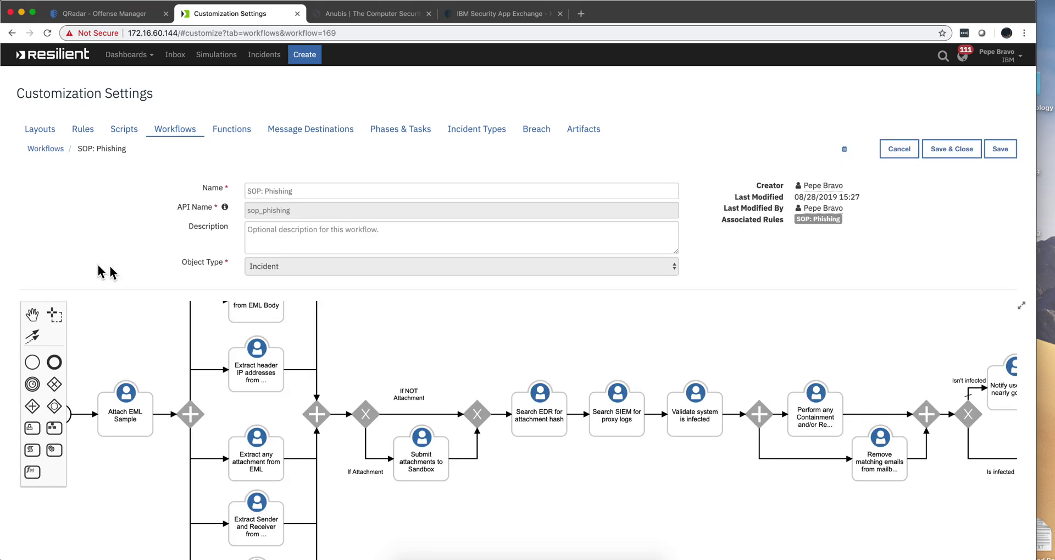
- Zoom and pan across the SOP: Phishing workflow diagram to review all its steps
scroll(140, 367, "down", 5)
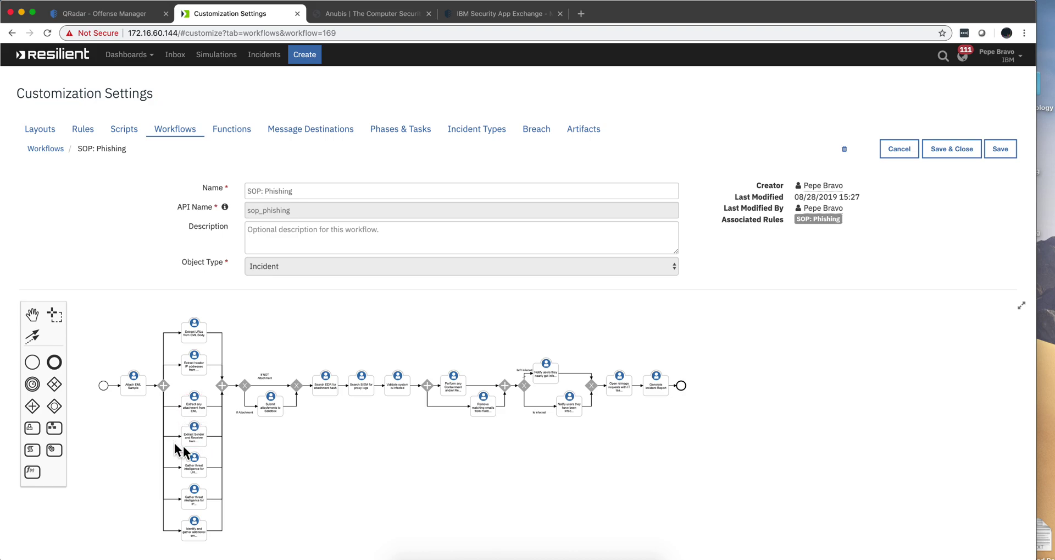
scroll(153, 466, "up", 5)
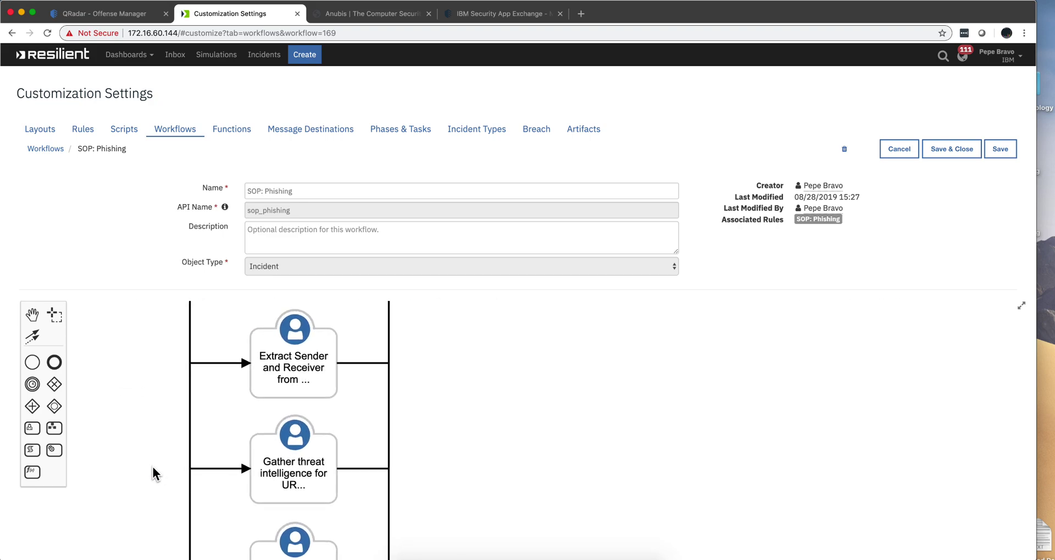
scroll(153, 466, "down", 4)
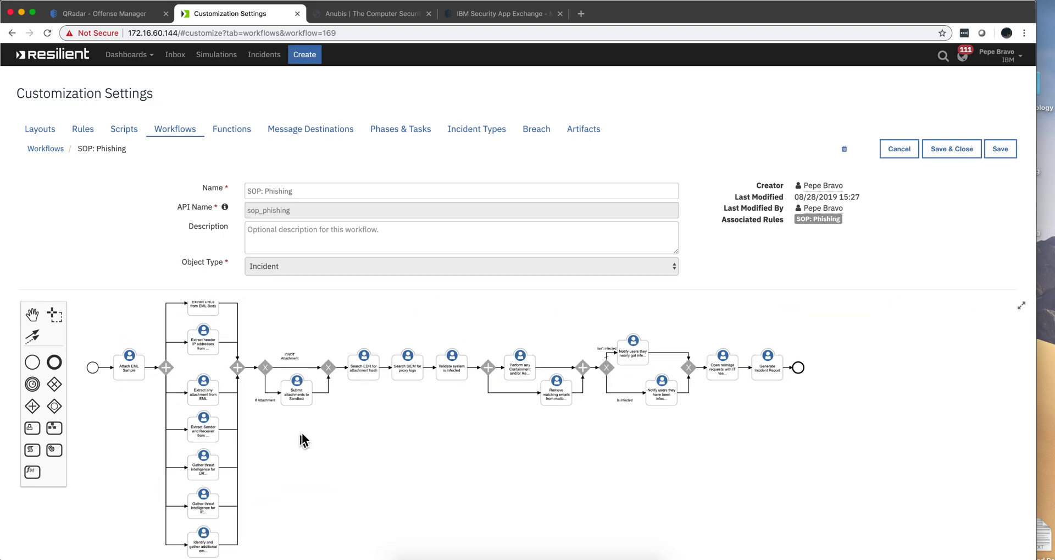
scroll(307, 421, "up", 1)
scroll(306, 421, "down", 3)
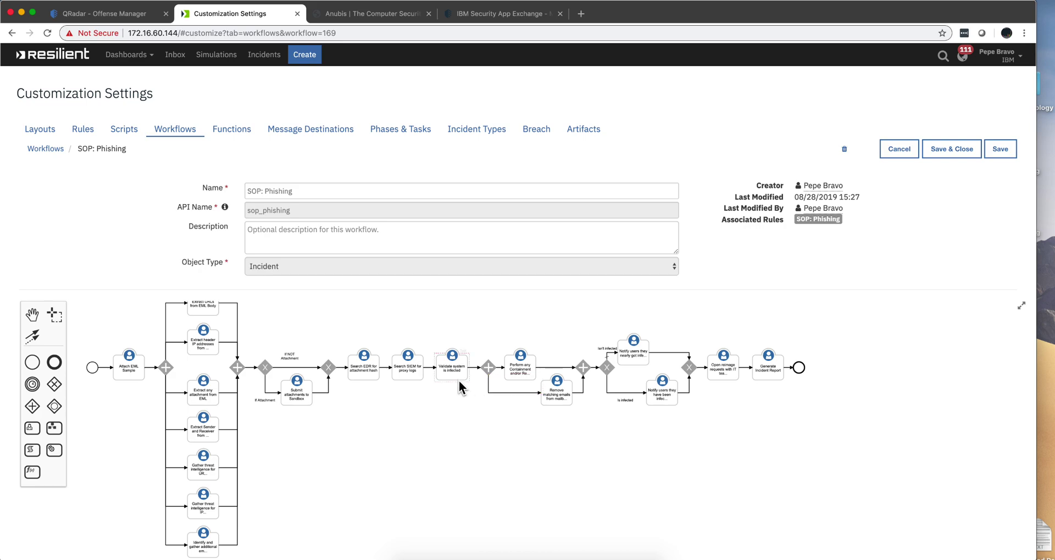
scroll(459, 384, "up", 10)
scroll(459, 383, "down", 5)
scroll(459, 380, "down", 1)
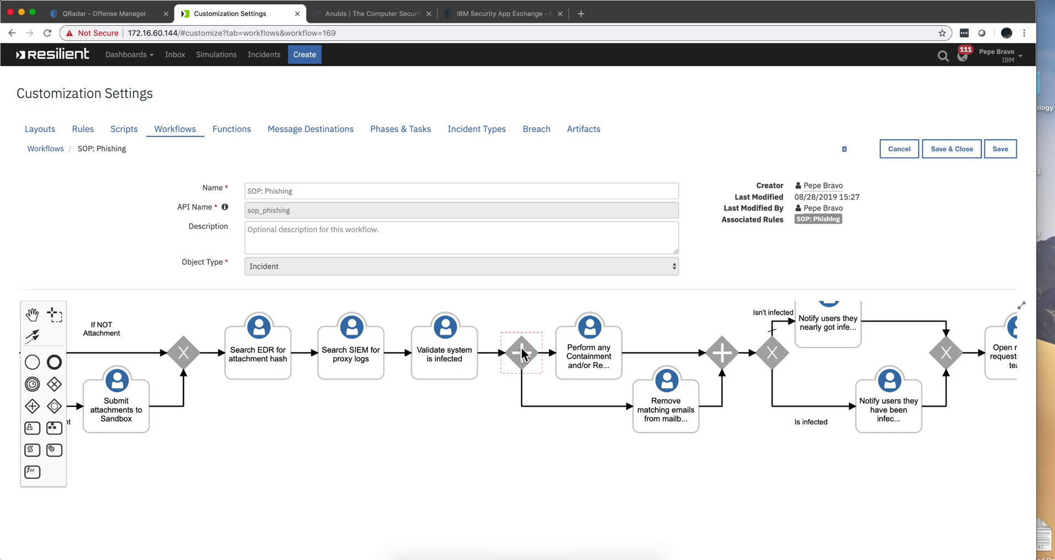
scroll(794, 368, "down", 4)
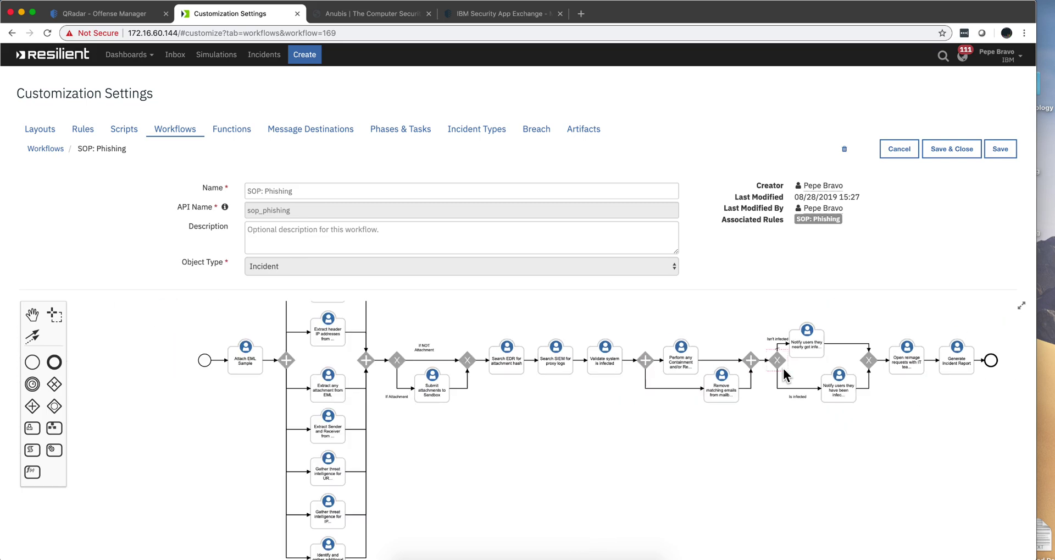
scroll(799, 372, "up", 3)
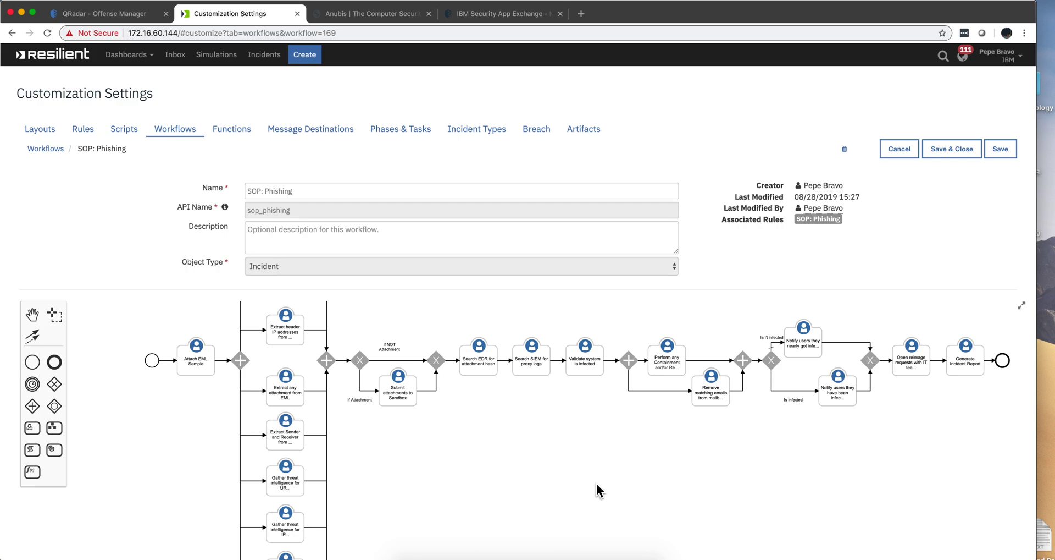
scroll(598, 489, "down", 4)
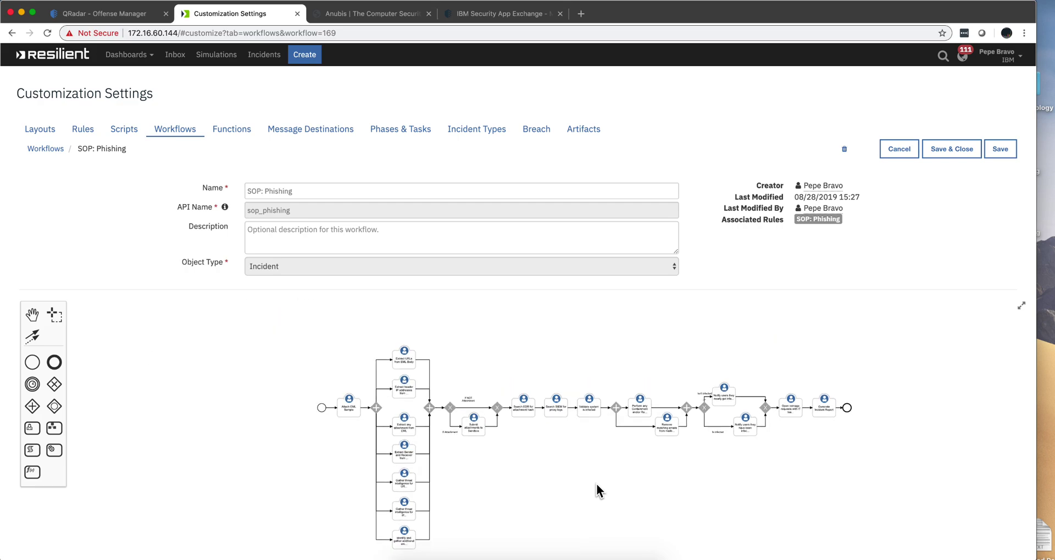
scroll(598, 489, "up", 2)
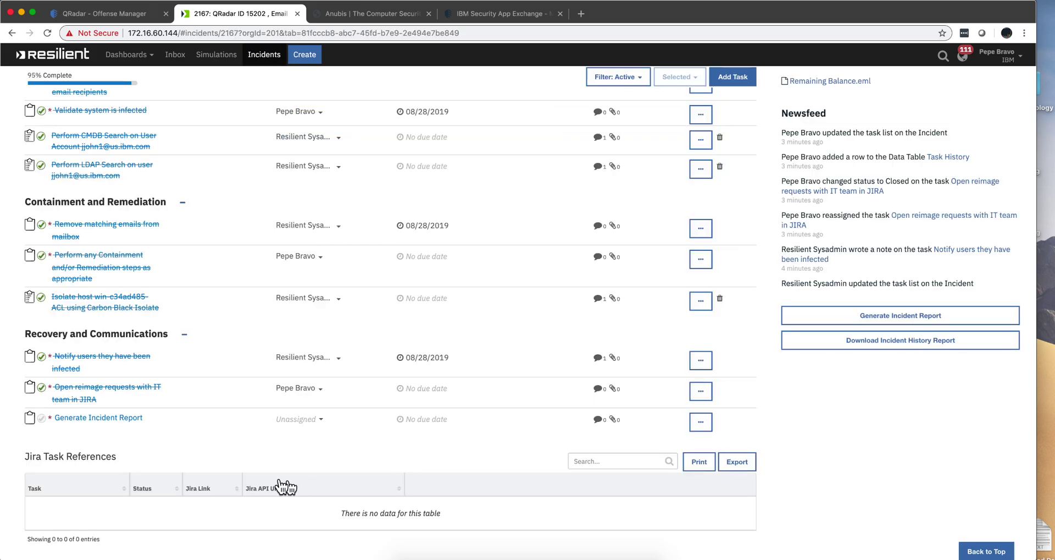
- Complete and close the Generate Incident Report task, bringing incident 2167 to 100%
scroll(220, 435, "up", 15)
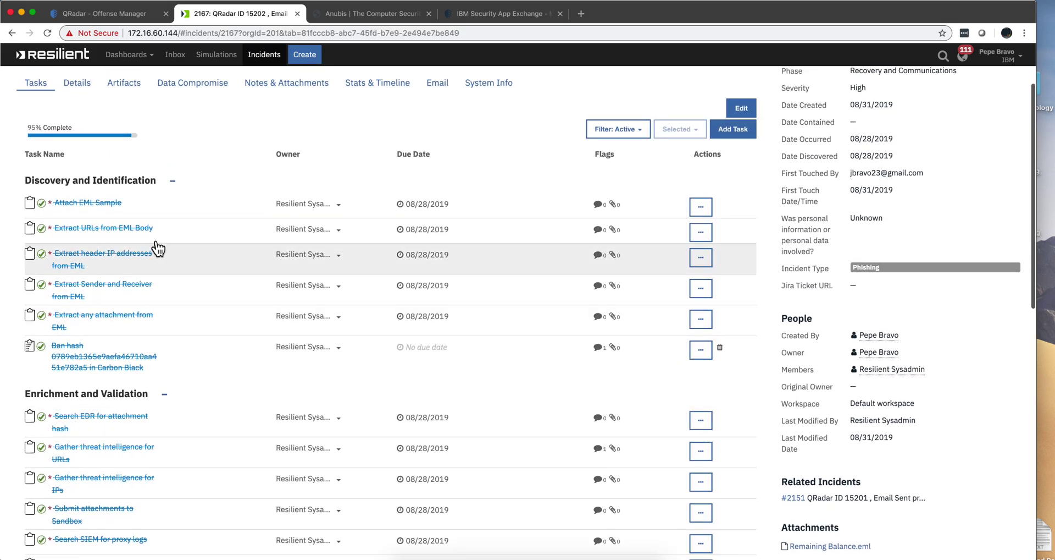
scroll(158, 264, "down", 15)
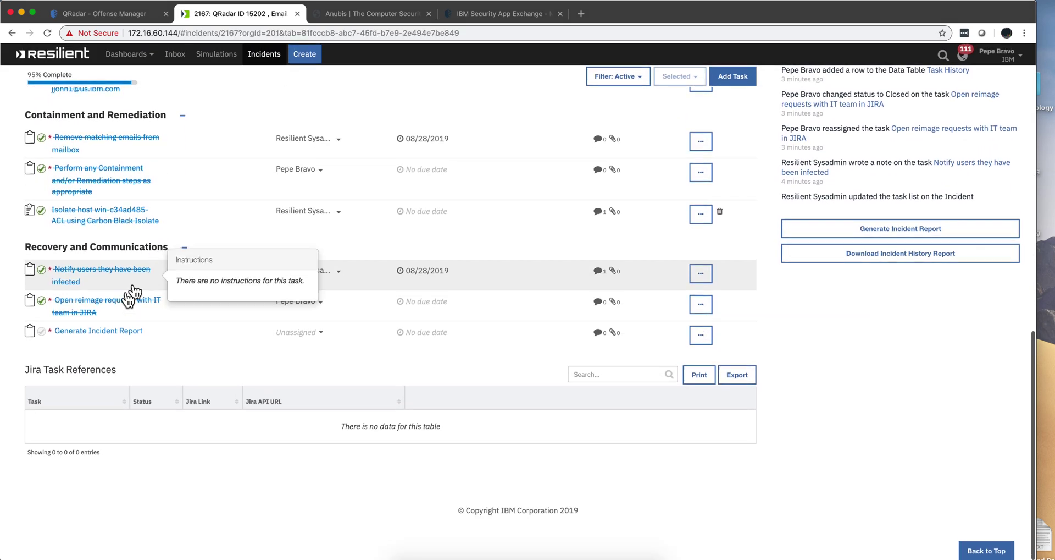
left_click(85, 332)
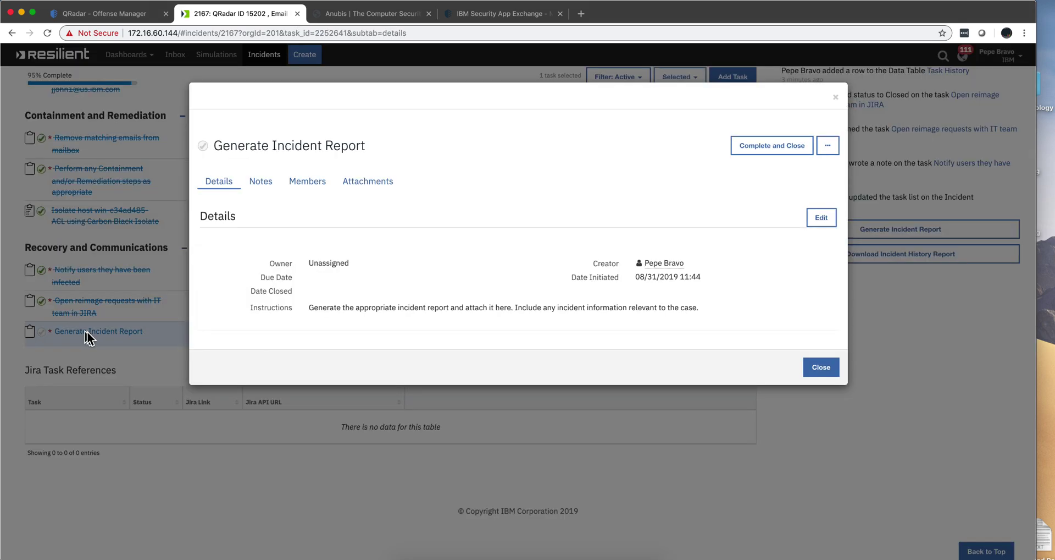
left_click(783, 147)
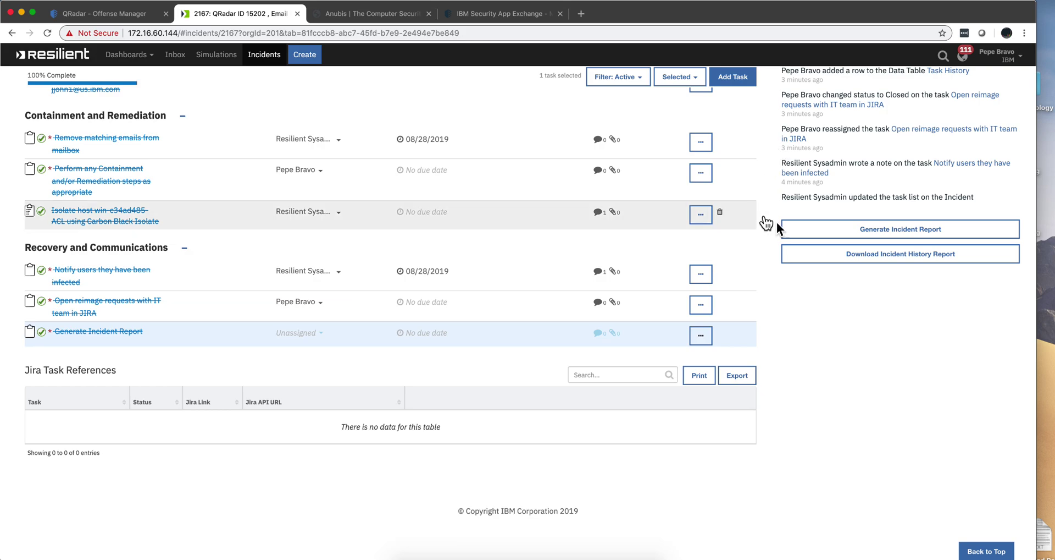
scroll(829, 209, "up", 3)
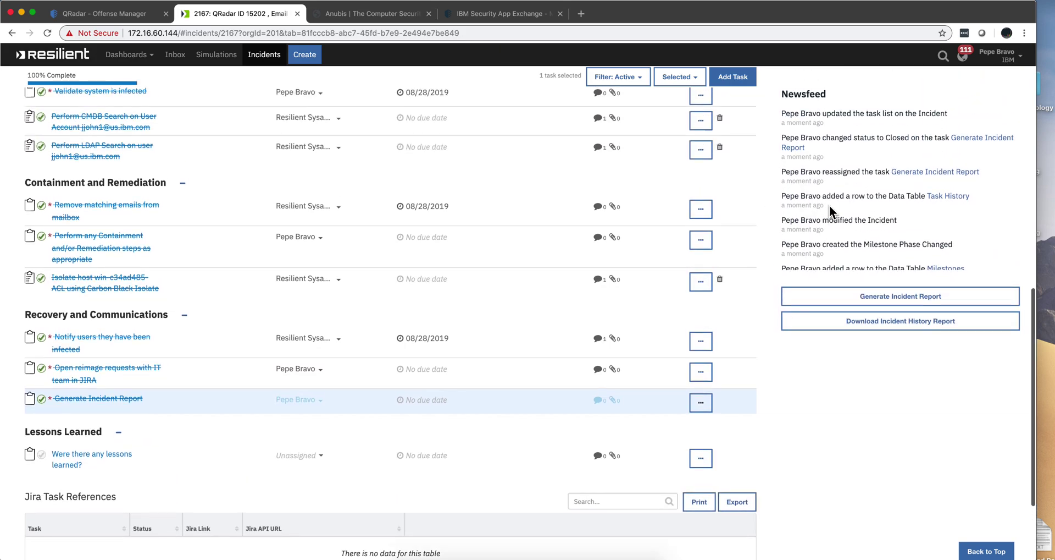
scroll(829, 209, "down", 5)
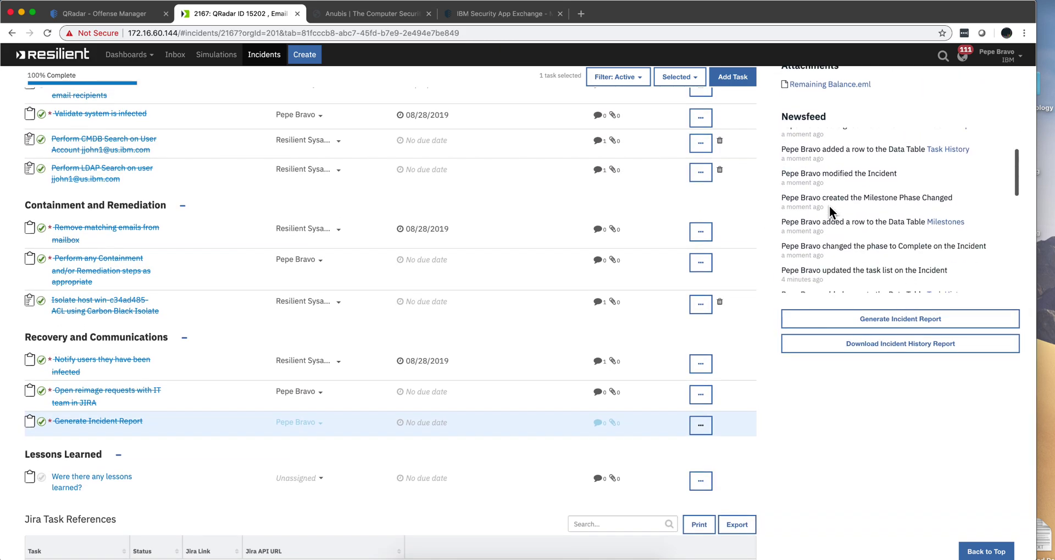
scroll(829, 209, "down", 5)
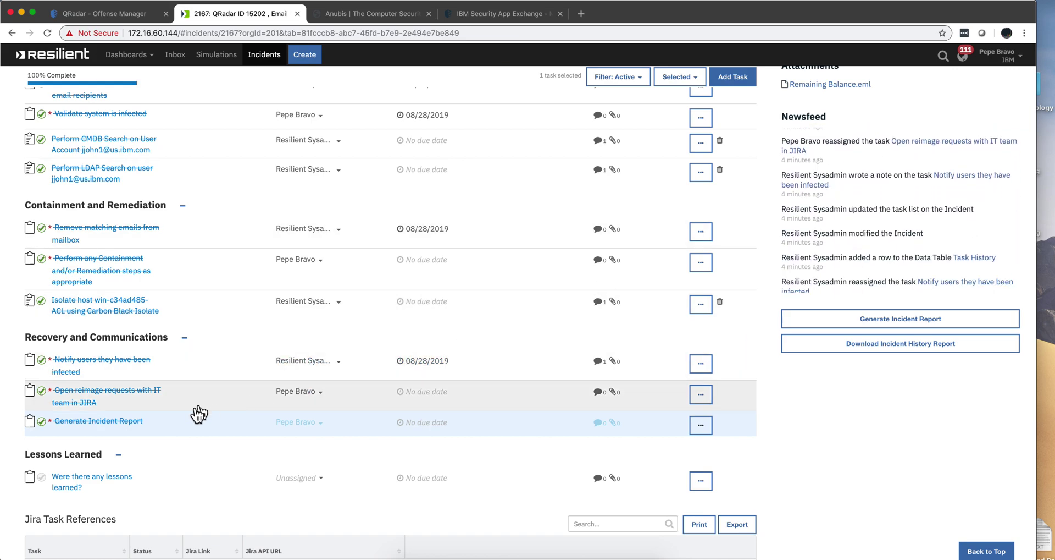
scroll(155, 455, "up", 1)
scroll(155, 454, "up", 1)
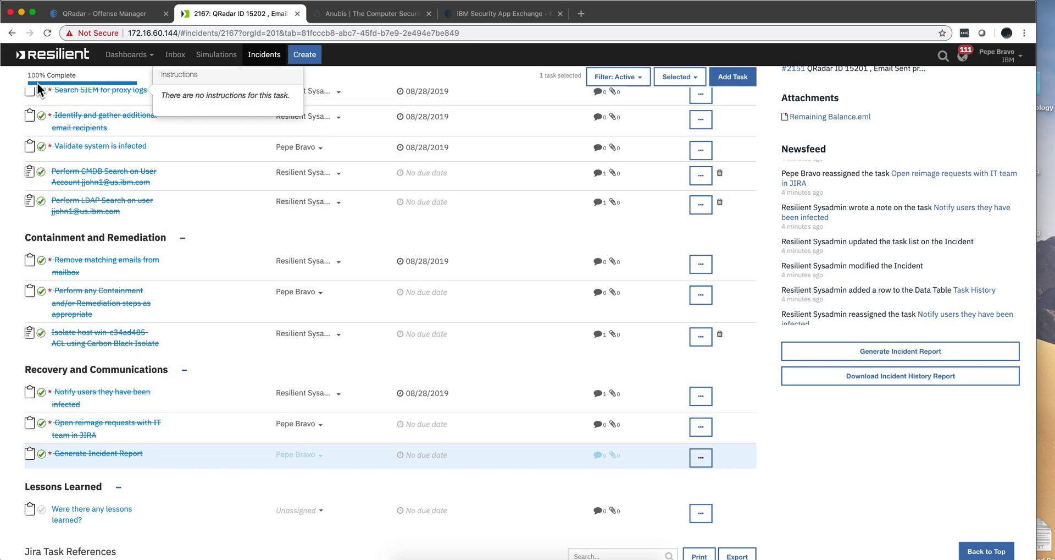
scroll(161, 437, "down", 2)
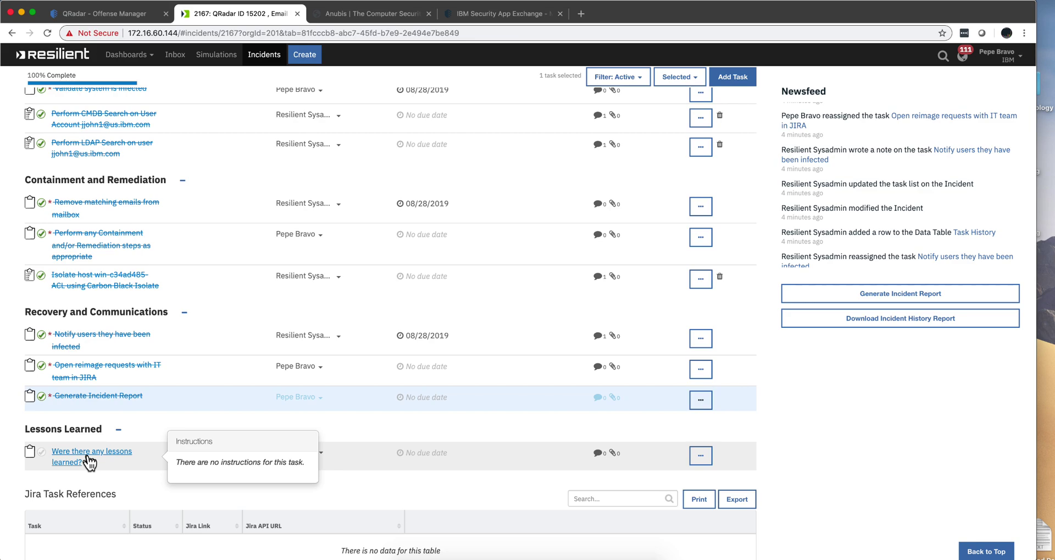
scroll(88, 461, "up", 5)
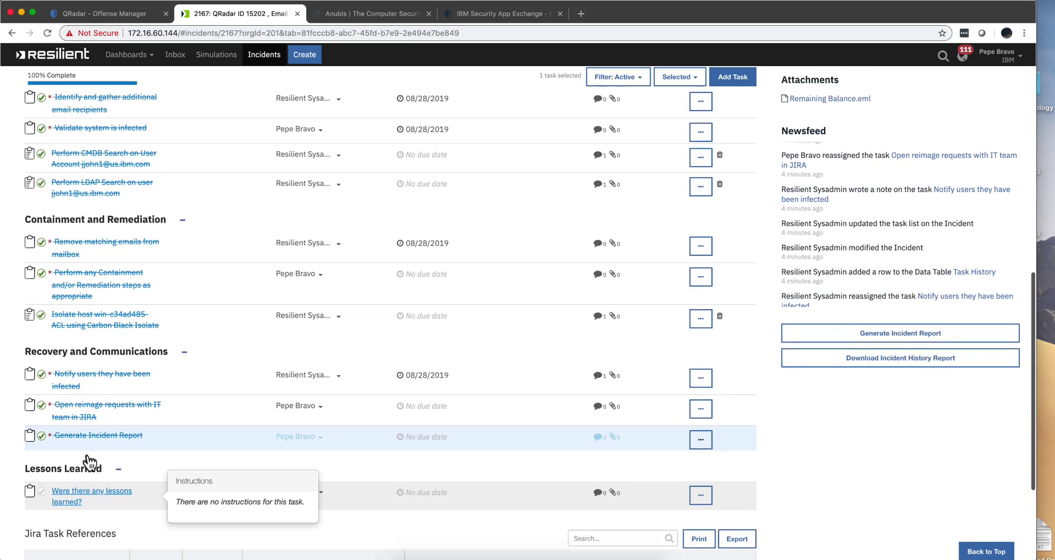